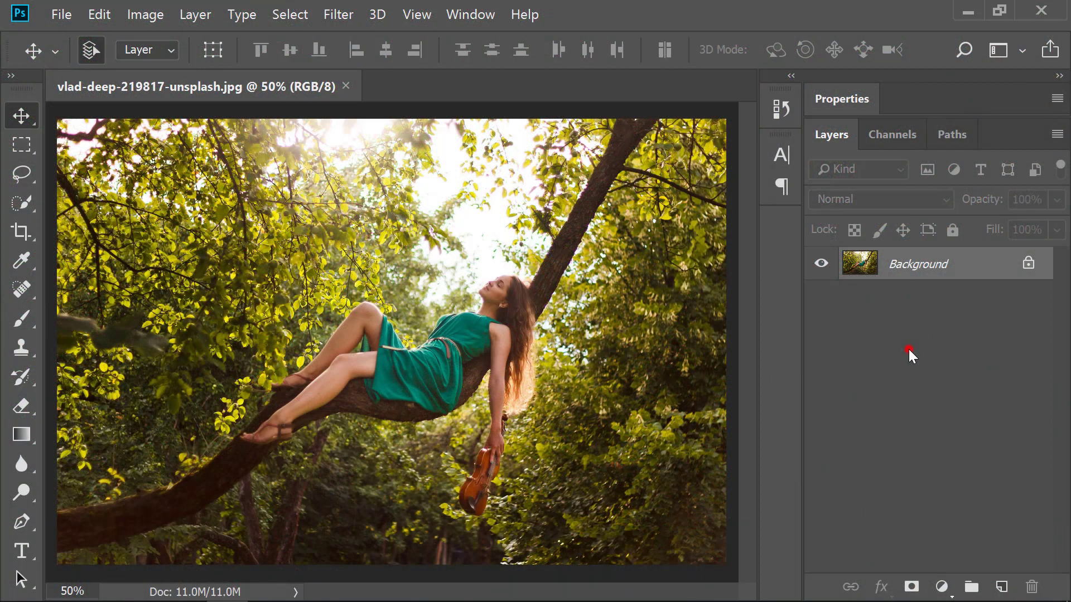
- Duplicate the Background layer to make a Background copy working layer
left_click_drag(932, 264, 1002, 585)
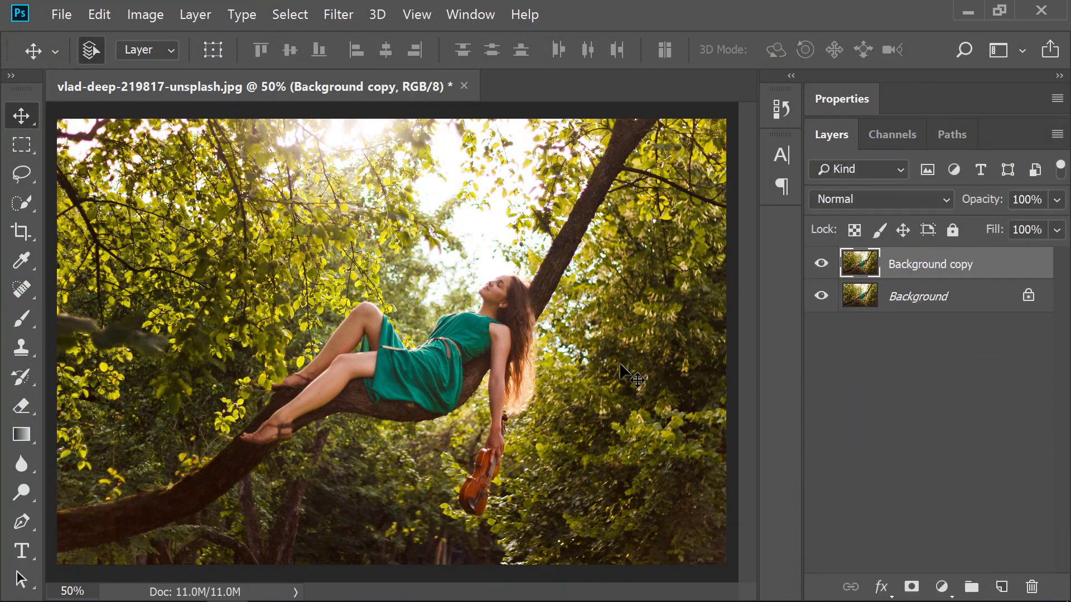
- Crop the photo to a 16:9 frame, shifting the image upward inside it
left_click(24, 231)
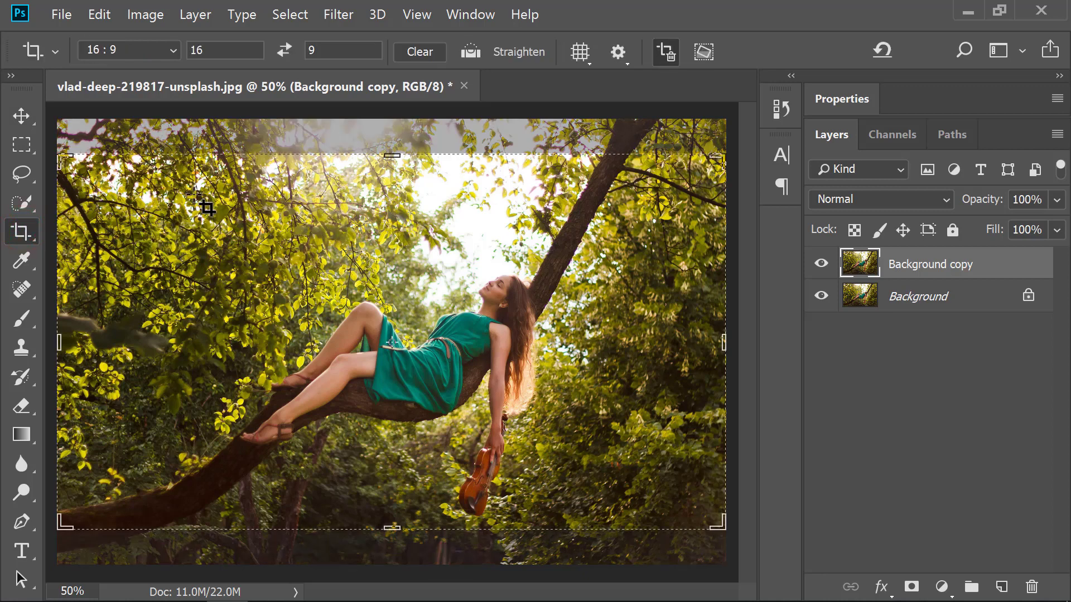
left_click(225, 243)
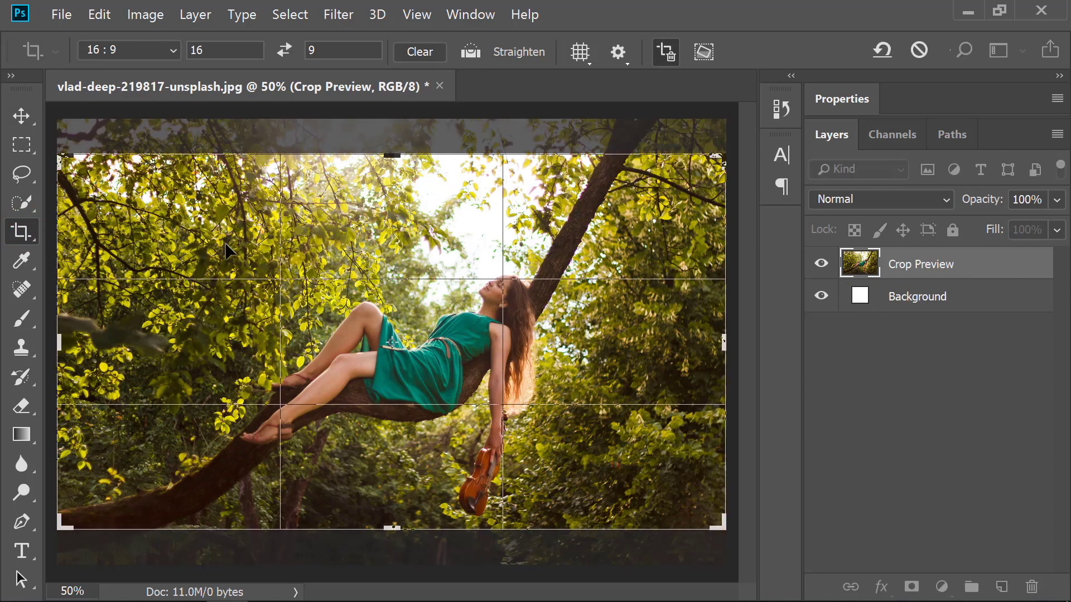
key("shift+Up")
key("shift+Up")
key("shift+Up")
key("shift+Up")
key("shift+Up")
key("shift+Up")
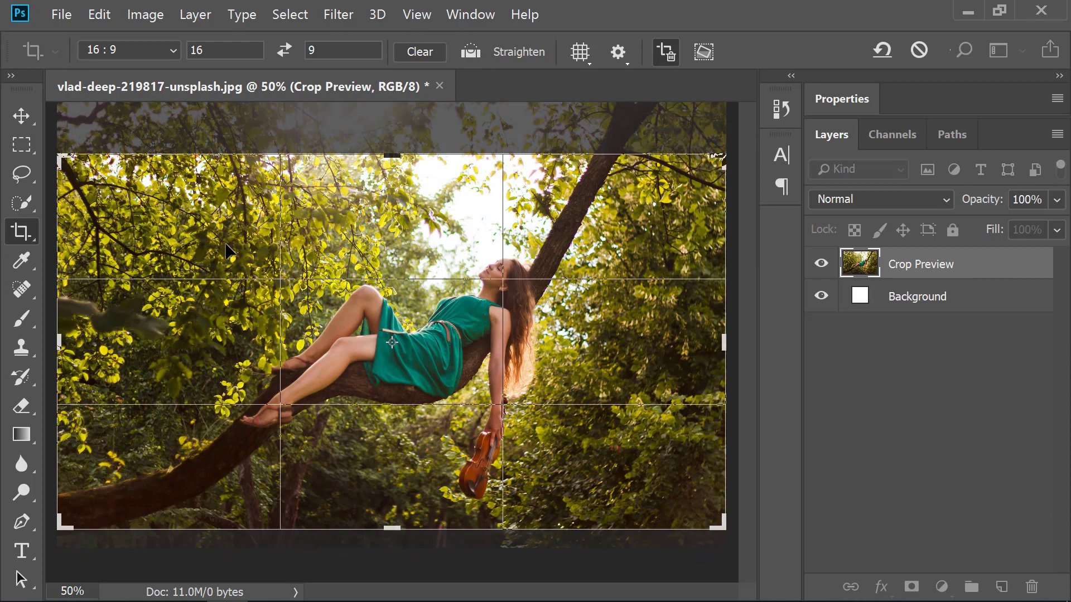
key("shift+Up")
key("shift+Up")
key("shift+Up")
key("shift+Up")
key("shift+Up")
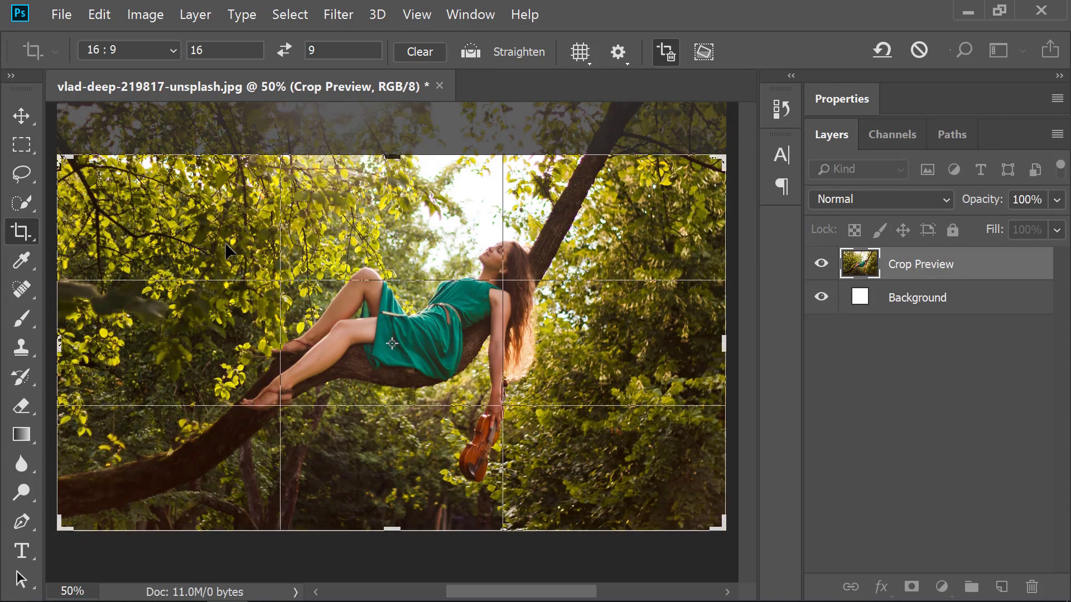
key("shift+Up")
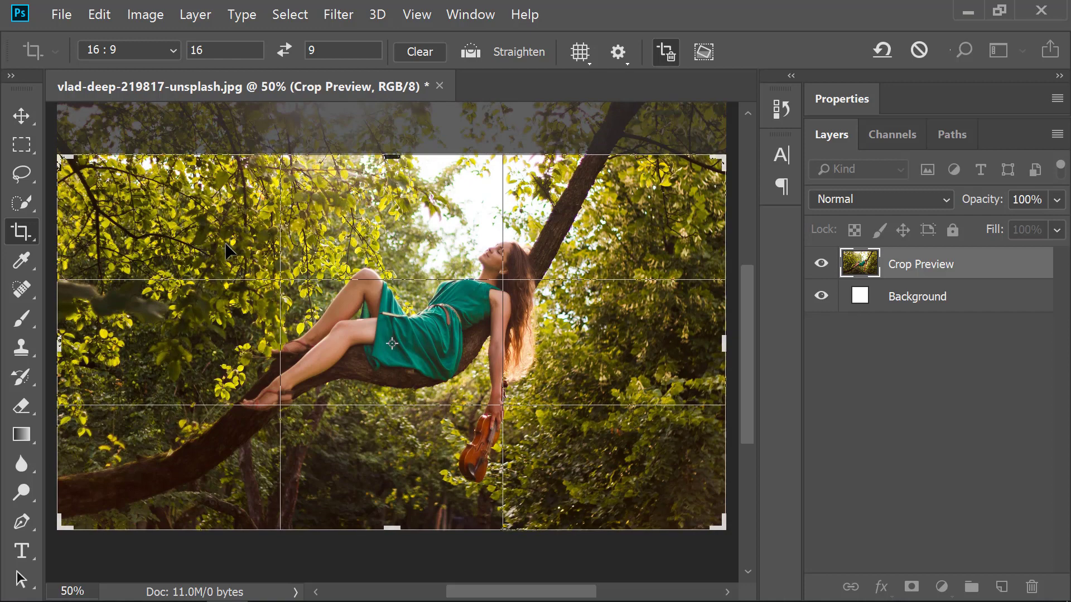
key("Return")
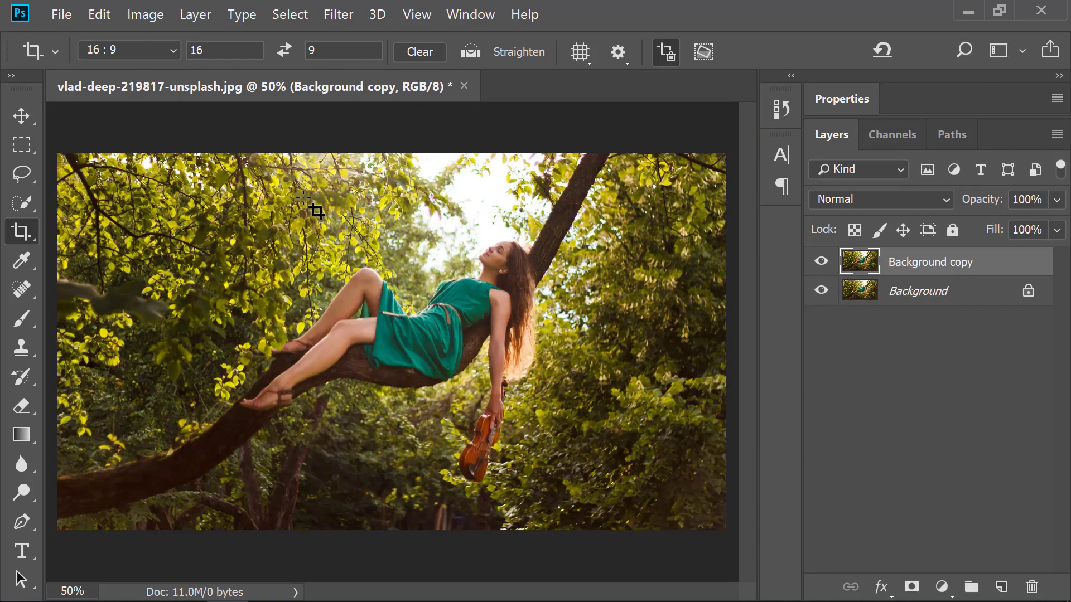
- Open the layer in the Camera Raw Filter and cool Temperature to -26
left_click(346, 14)
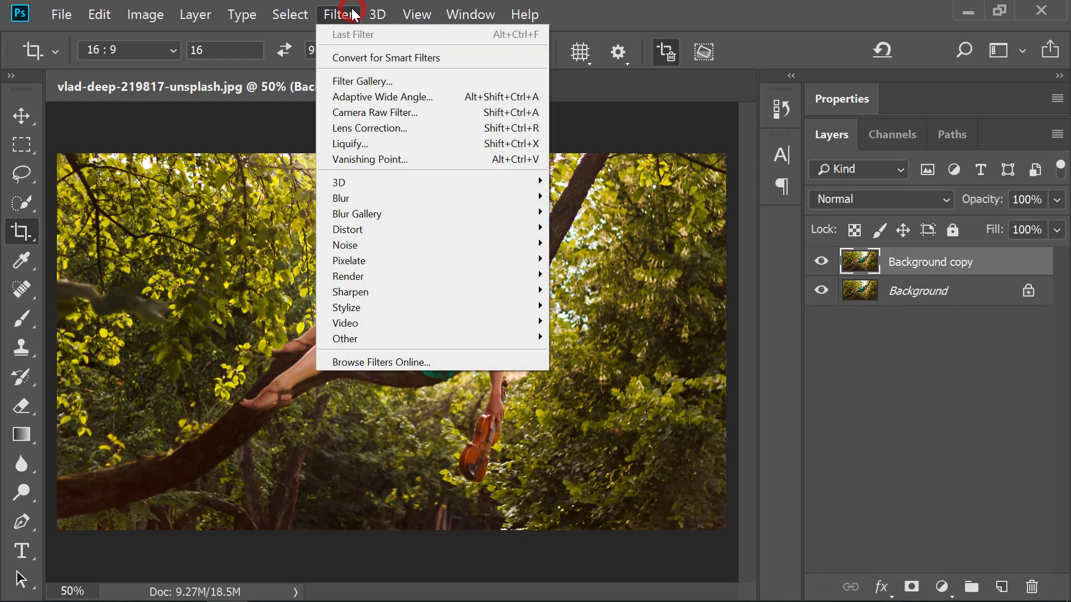
left_click(22, 116)
left_click(290, 15)
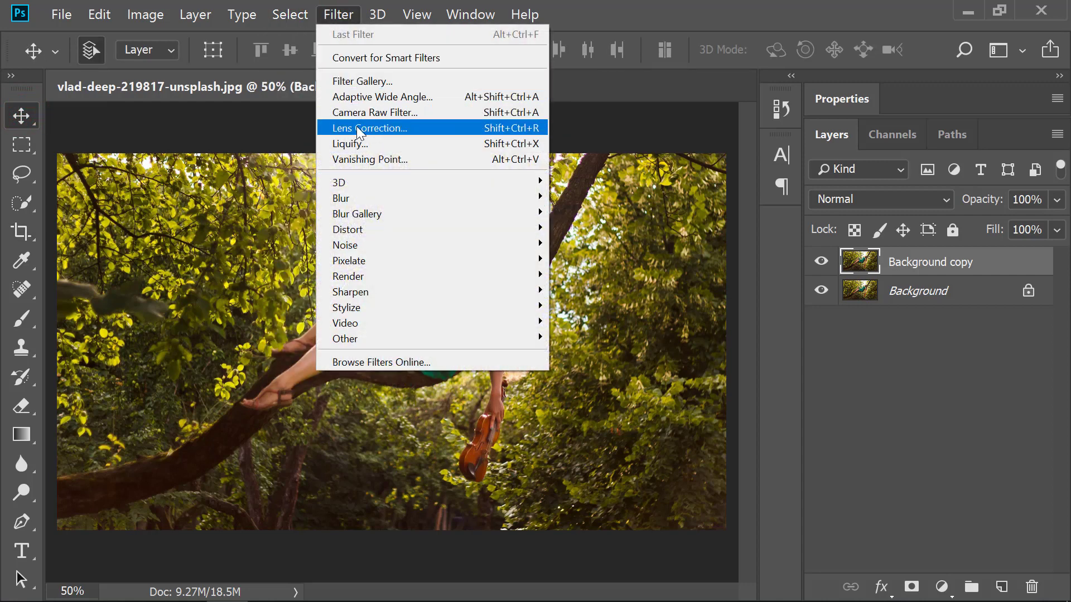
left_click(357, 113)
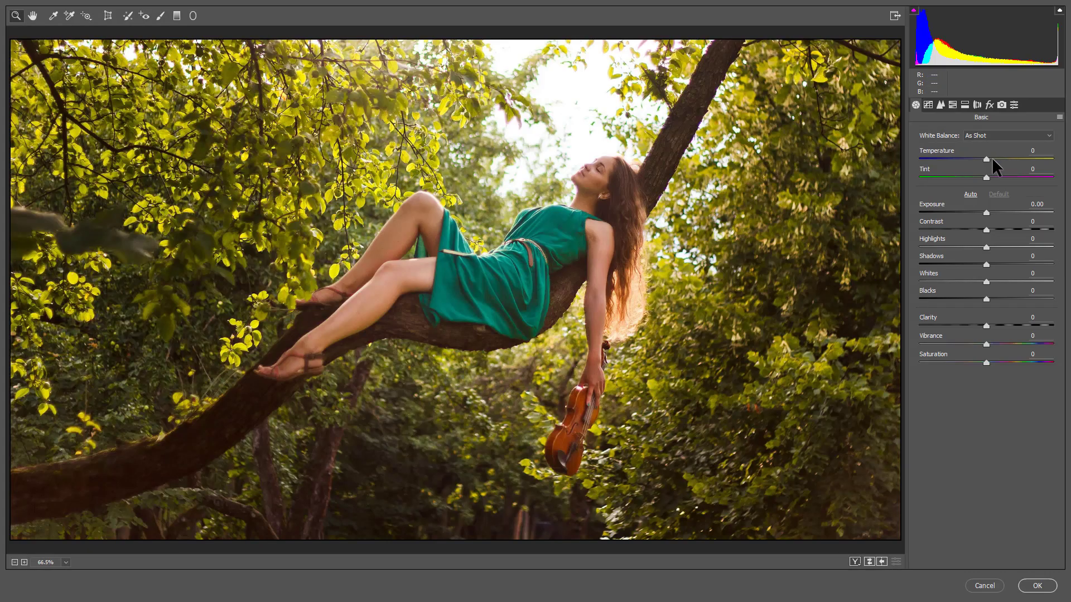
left_click_drag(987, 159, 969, 157)
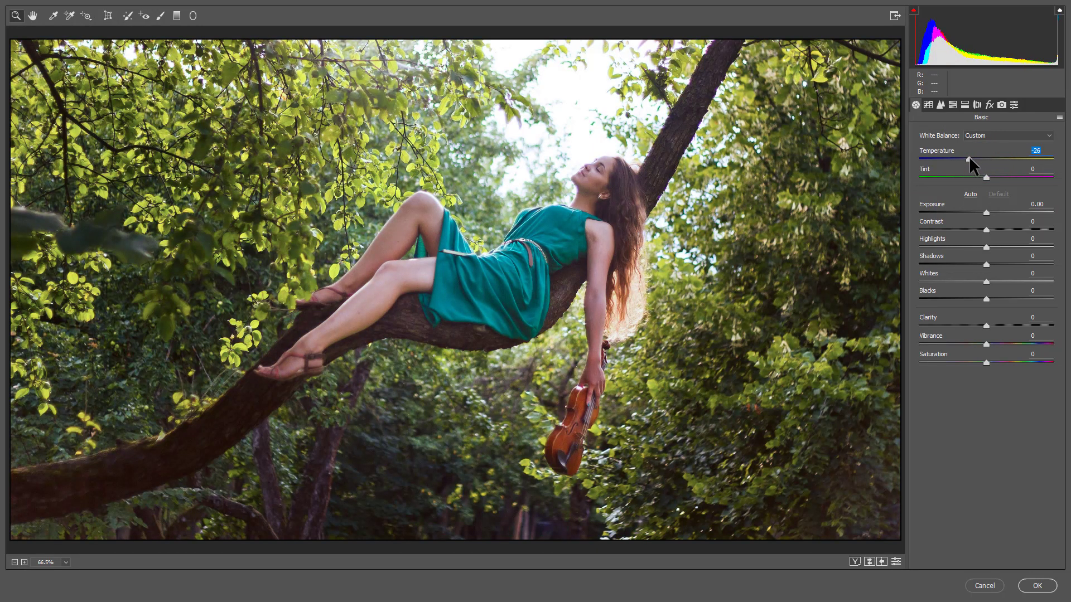
- Set Tint to +8, Exposure to -0.05 and Contrast to +14
left_click(1033, 169)
type("8")
left_click_drag(986, 213, 986, 212)
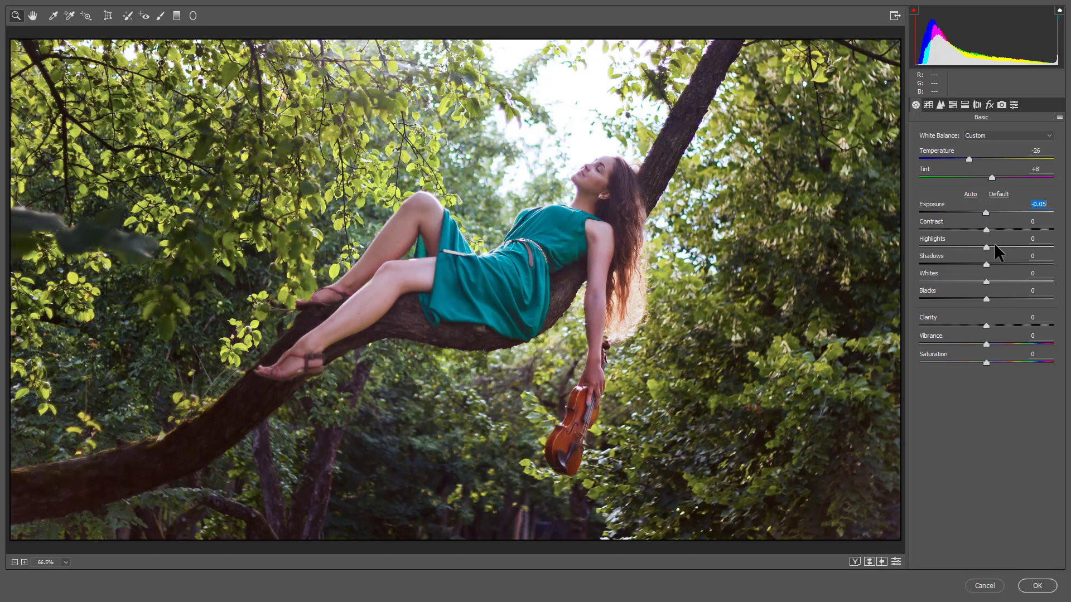
left_click_drag(987, 230, 997, 230)
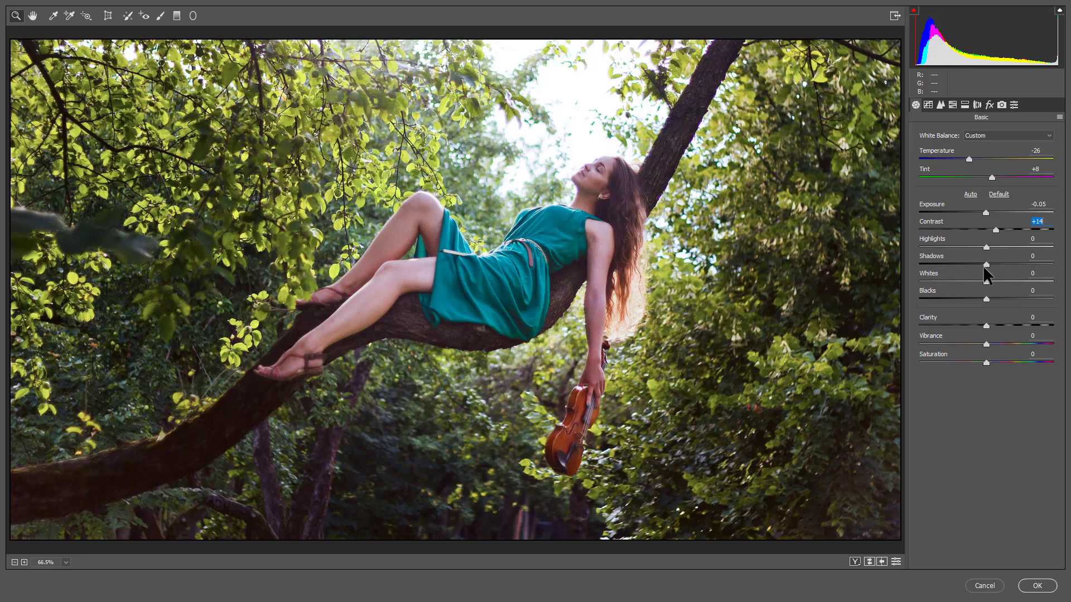
- Set Highlights -100, Shadows +18, Whites +3 and Blacks +15
left_click_drag(988, 246, 891, 253)
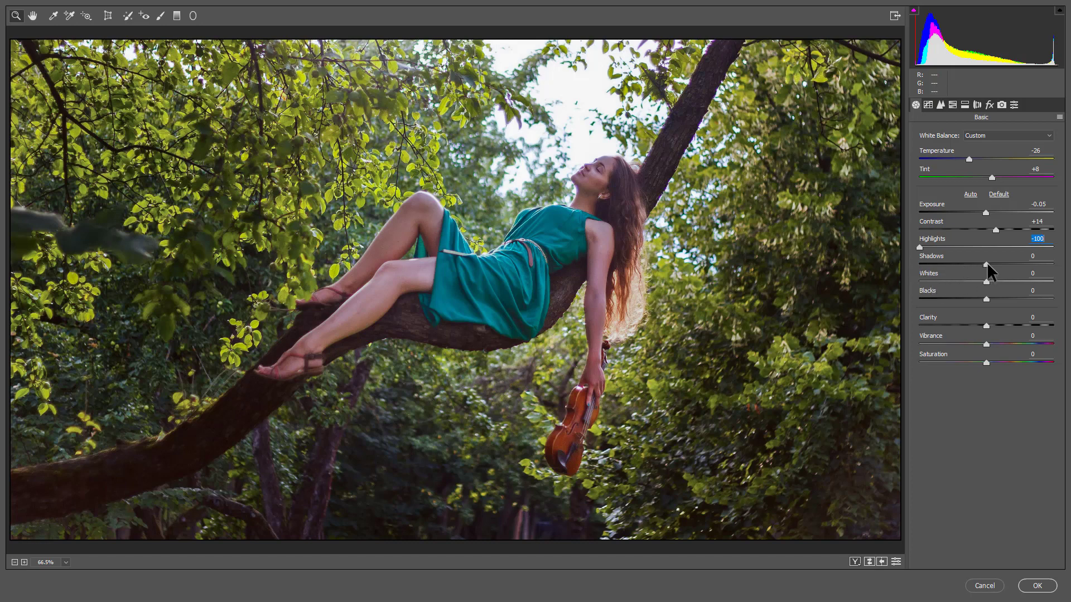
left_click_drag(987, 264, 998, 266)
left_click(985, 282)
left_click_drag(986, 282, 988, 284)
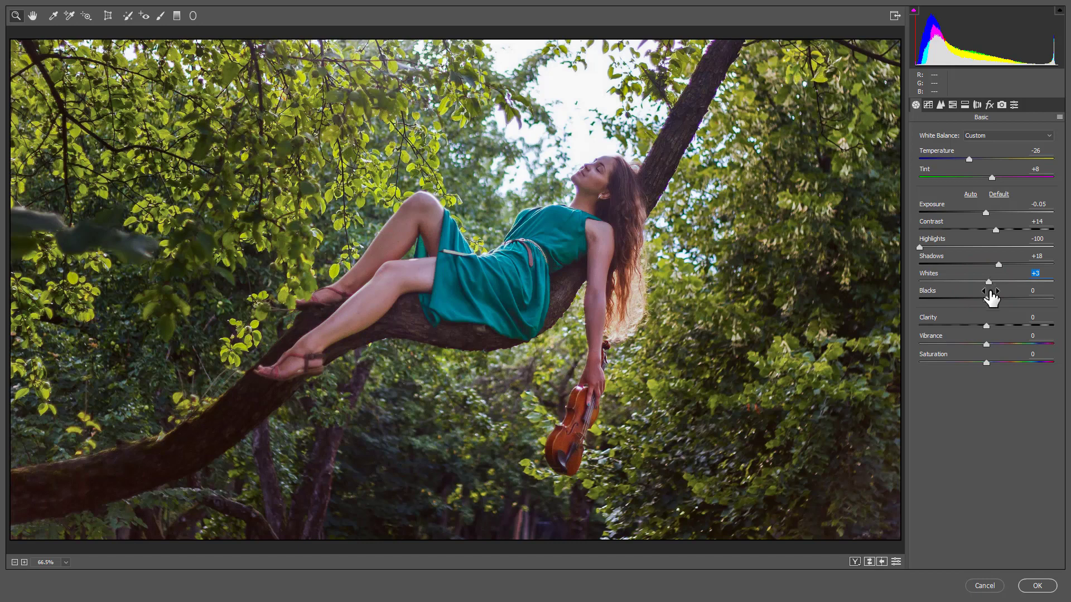
mouse_move(986, 299)
left_mouse_down()
mouse_move(1012, 304)
mouse_move(998, 297)
left_mouse_up()
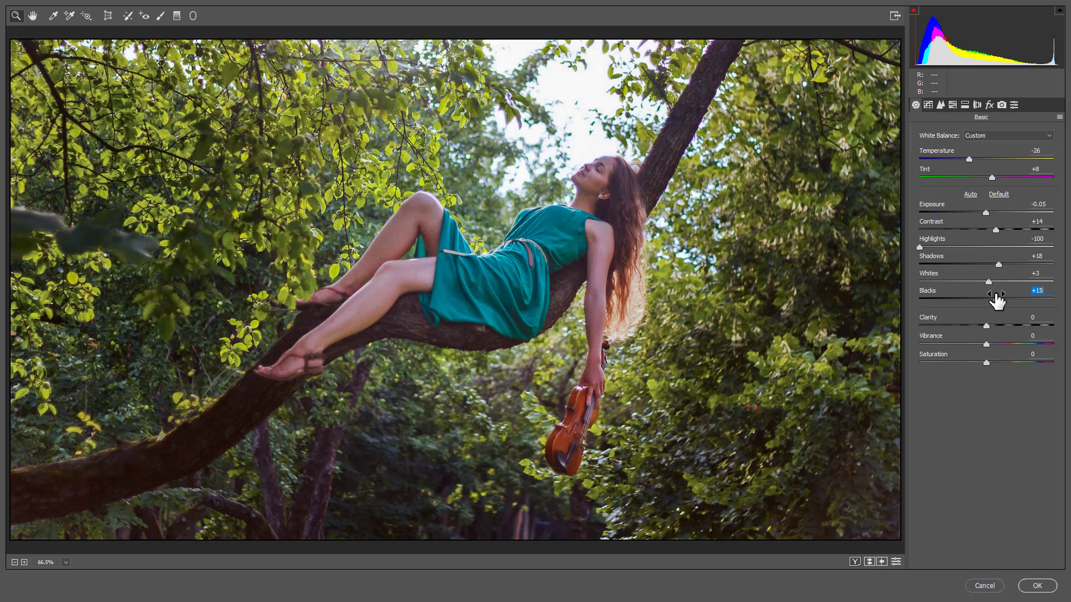
left_click_drag(996, 297, 995, 299)
- Set Clarity to +16, Vibrance to -27 and Saturation to +28 in Camera Raw Basic
left_click(988, 325)
left_click_drag(988, 325, 1000, 326)
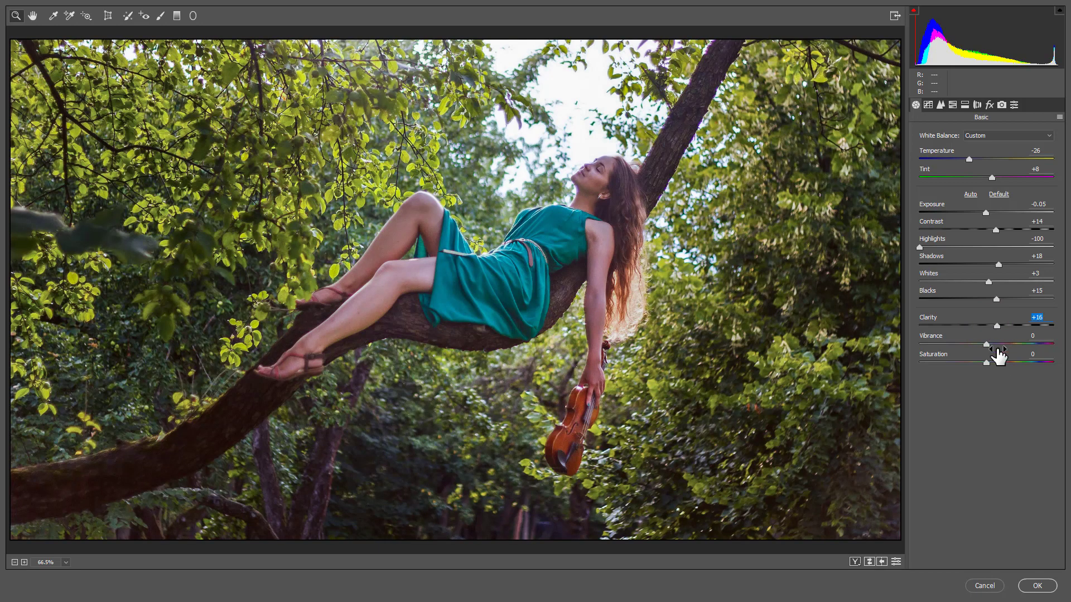
left_click_drag(986, 345, 966, 346)
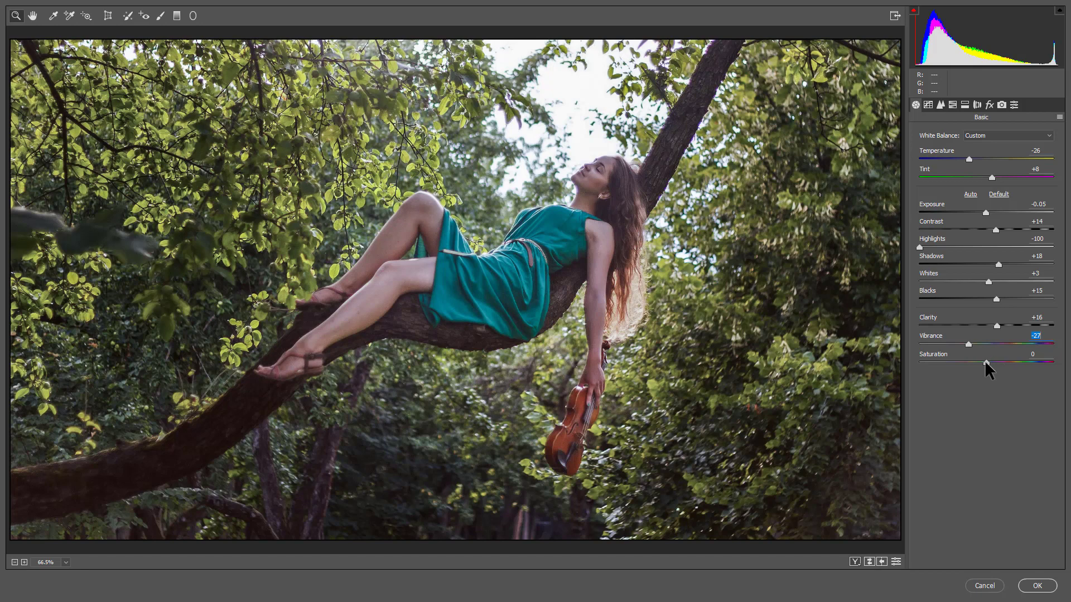
mouse_move(985, 361)
left_mouse_down()
mouse_move(1020, 360)
mouse_move(1005, 363)
left_mouse_up()
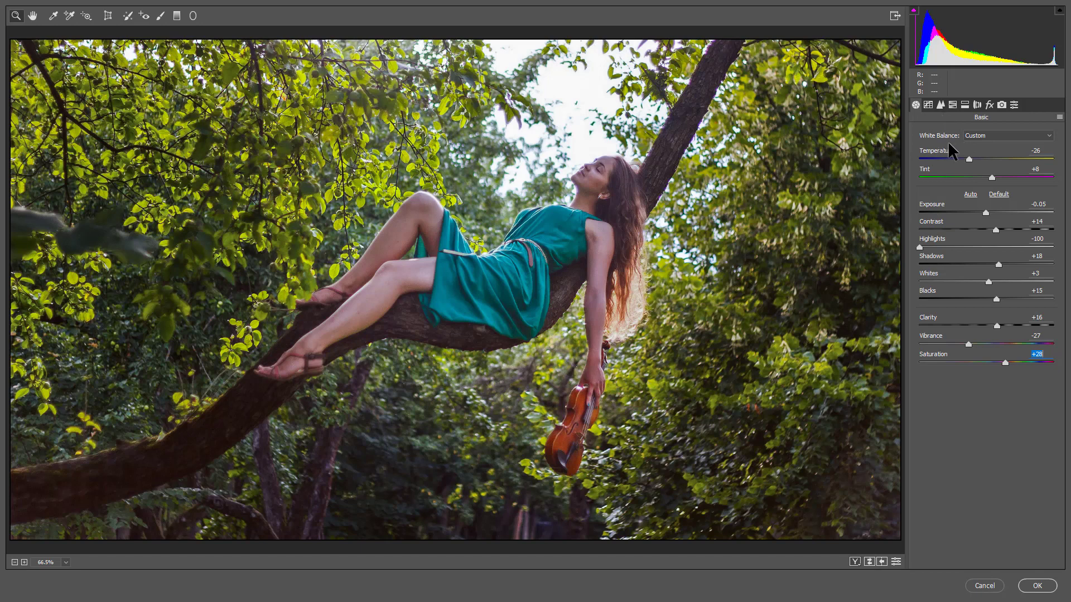
- In HSL Saturation, lower Oranges to -50 and Greens to -39
left_click(952, 105)
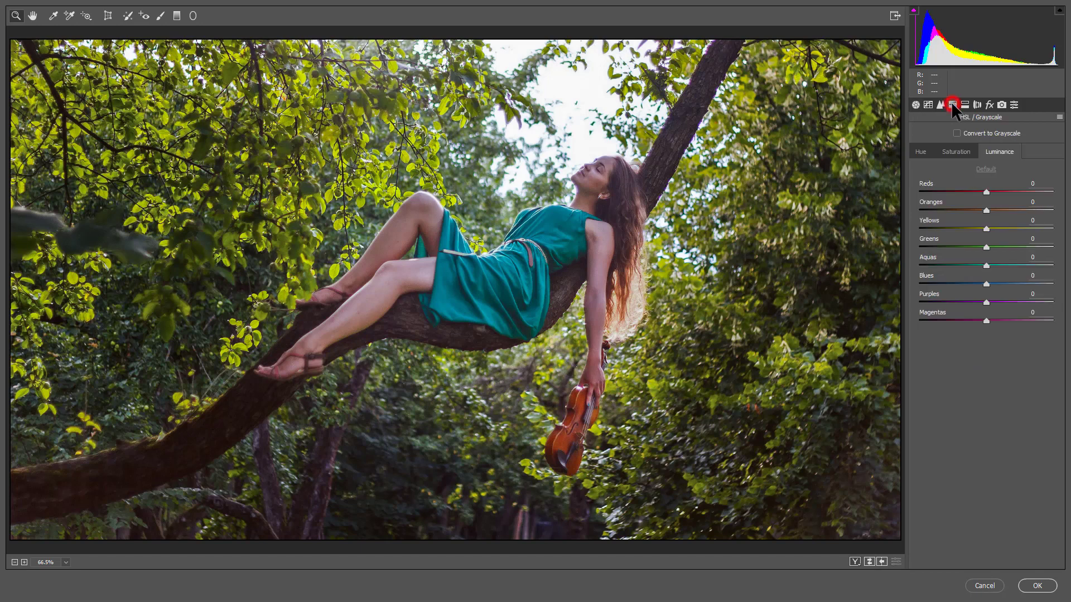
left_click(956, 150)
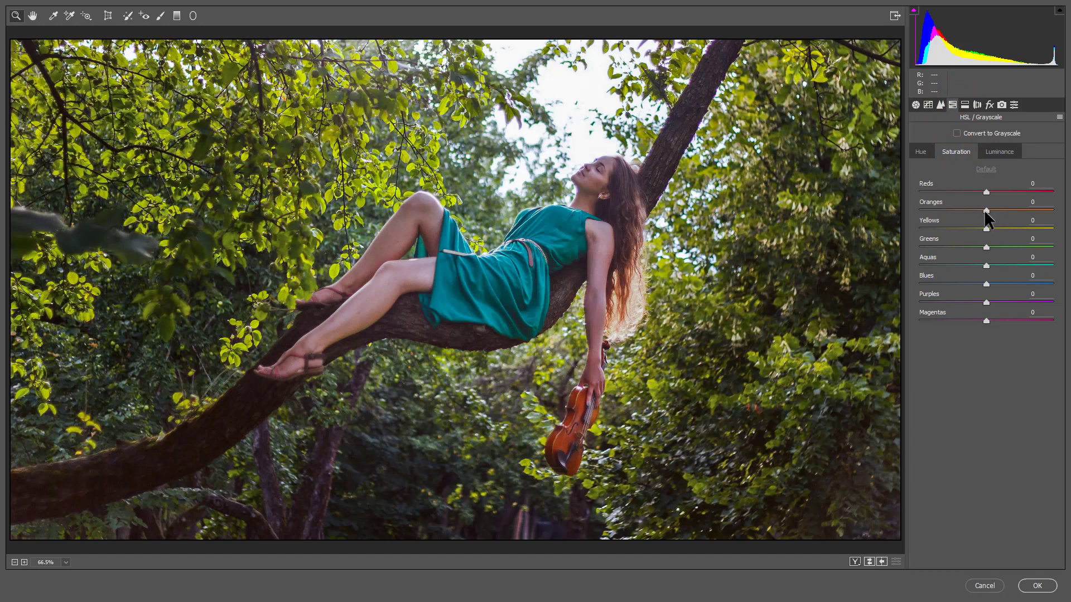
mouse_move(986, 210)
left_mouse_down()
mouse_move(951, 211)
mouse_move(960, 211)
left_mouse_up()
mouse_move(986, 247)
left_mouse_down()
mouse_move(943, 245)
mouse_move(959, 246)
left_mouse_up()
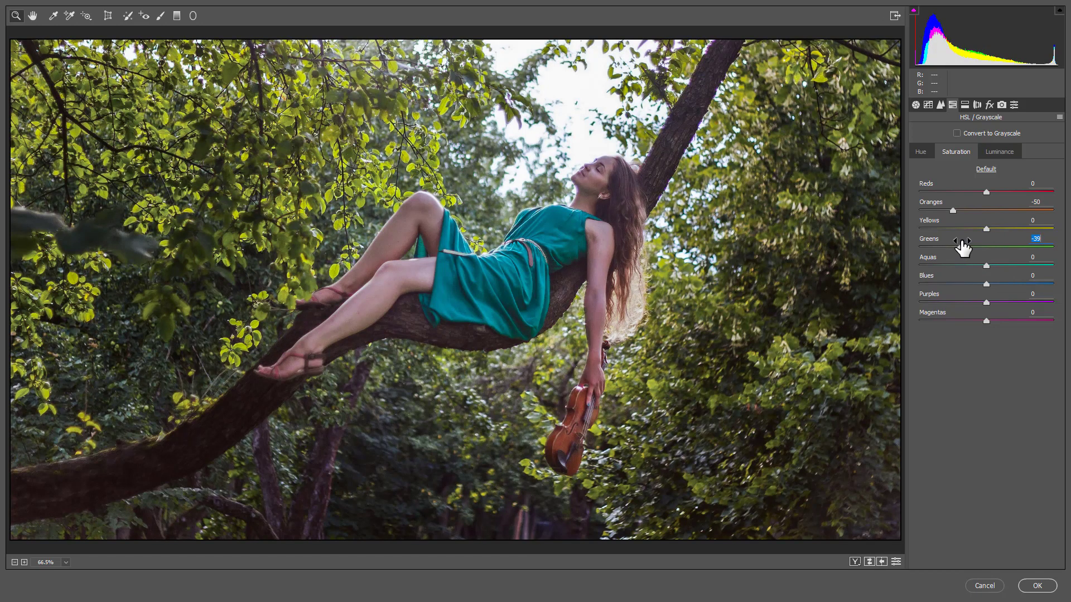
left_click(925, 151)
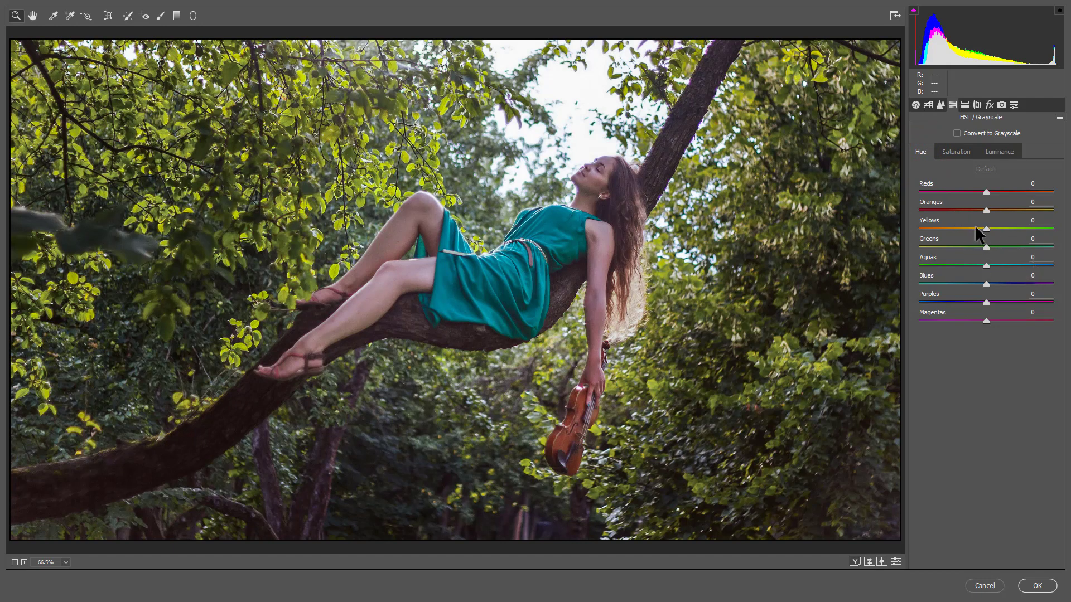
- Shift HSL hues: Yellows to -36, Greens to +90 and Aquas to -14
left_click_drag(986, 228, 957, 227)
left_click_drag(986, 246, 1042, 246)
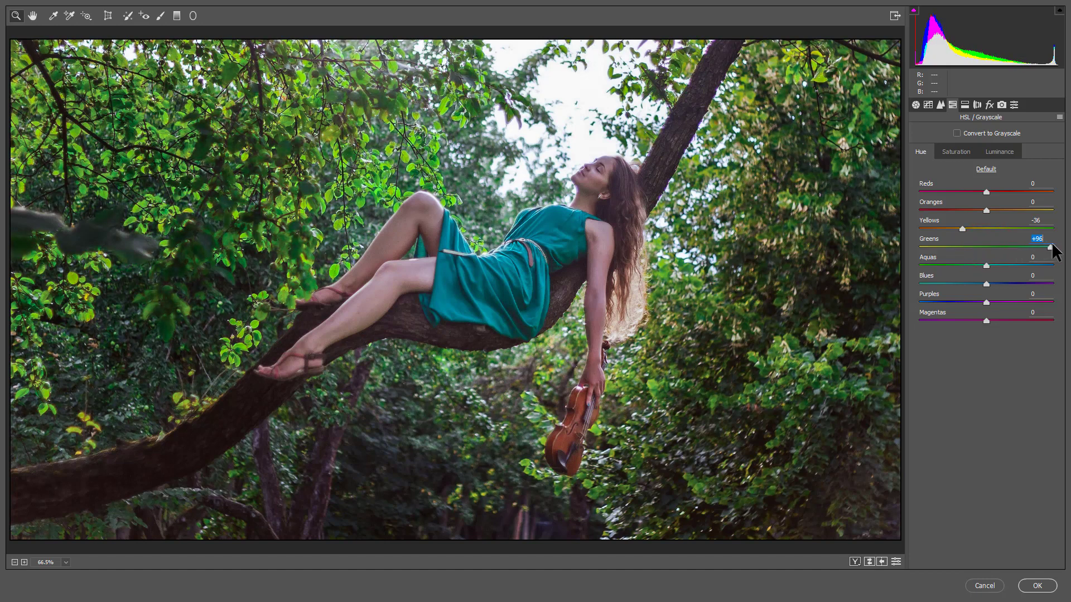
mouse_move(1052, 246)
left_mouse_down()
mouse_move(979, 246)
mouse_move(1047, 246)
left_mouse_up()
left_click(987, 266)
left_click_drag(986, 266, 951, 267)
- In HSL Luminance, set Oranges and Yellows to +13 and Greens to -53
left_click(1009, 152)
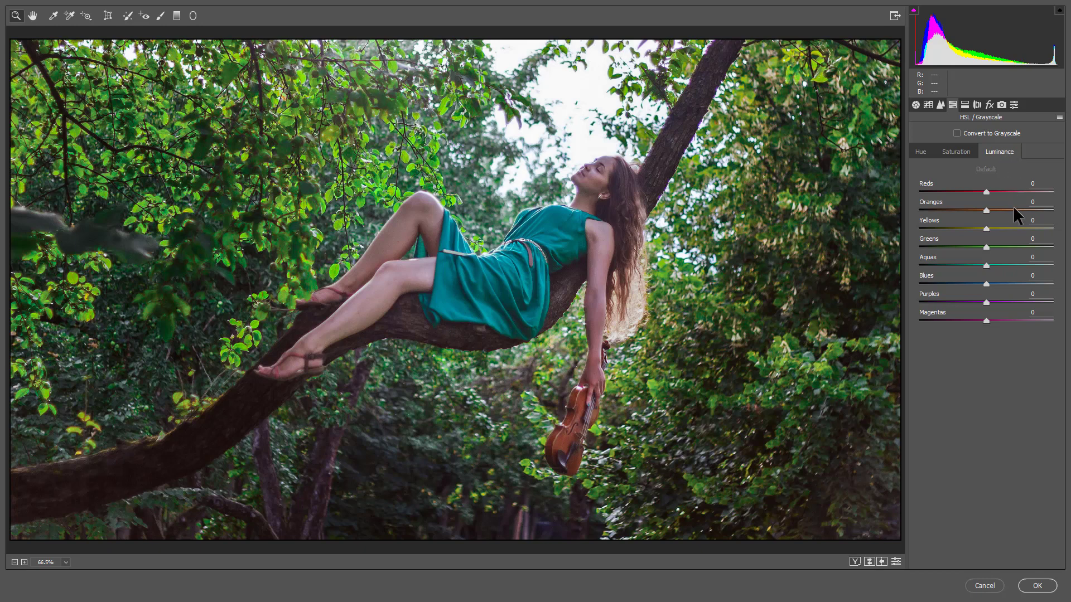
left_click_drag(986, 209, 995, 210)
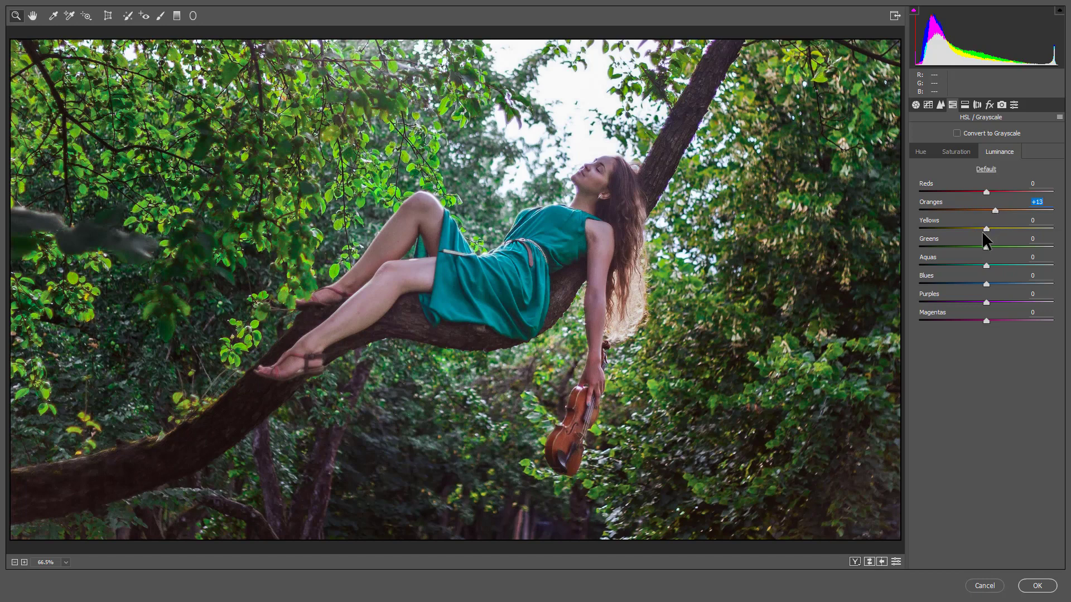
left_click_drag(986, 227, 994, 226)
mouse_move(986, 246)
left_mouse_down()
mouse_move(935, 247)
mouse_move(949, 246)
left_mouse_up()
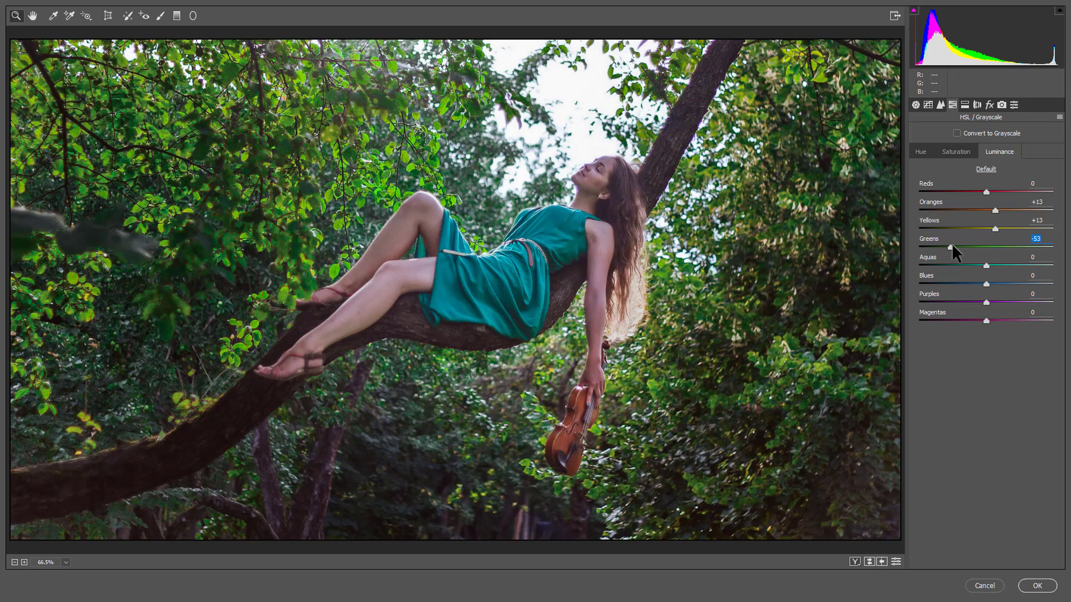
- In Camera Calibration, set Red Primary to -18 hue/-86 saturation and Green Primary to +22/+56
left_click(1001, 105)
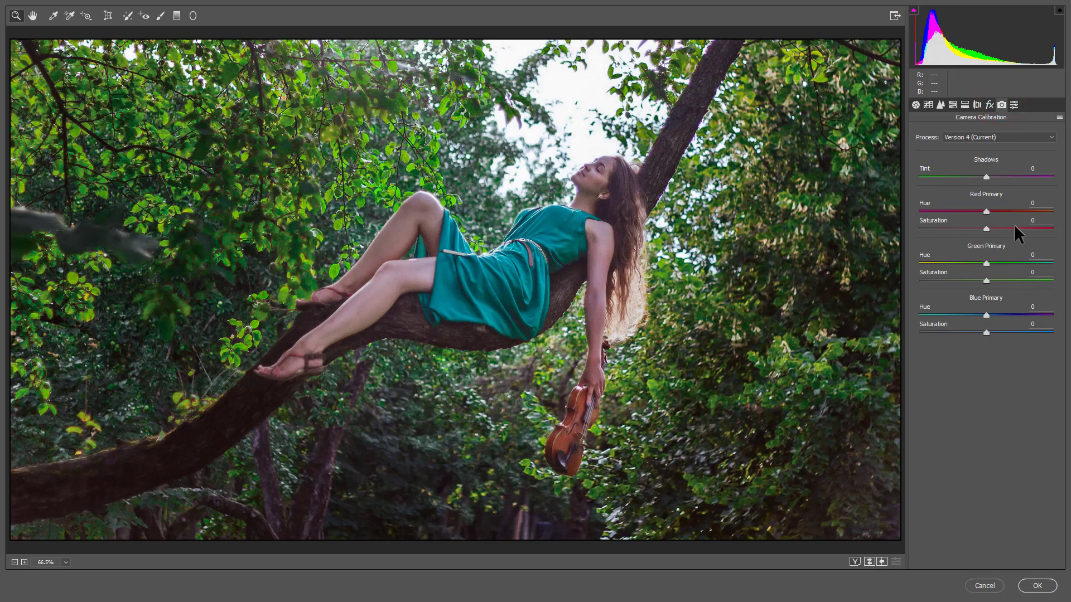
left_click_drag(986, 211, 976, 211)
mouse_move(986, 229)
left_mouse_down()
mouse_move(921, 229)
mouse_move(939, 228)
mouse_move(930, 227)
left_mouse_up()
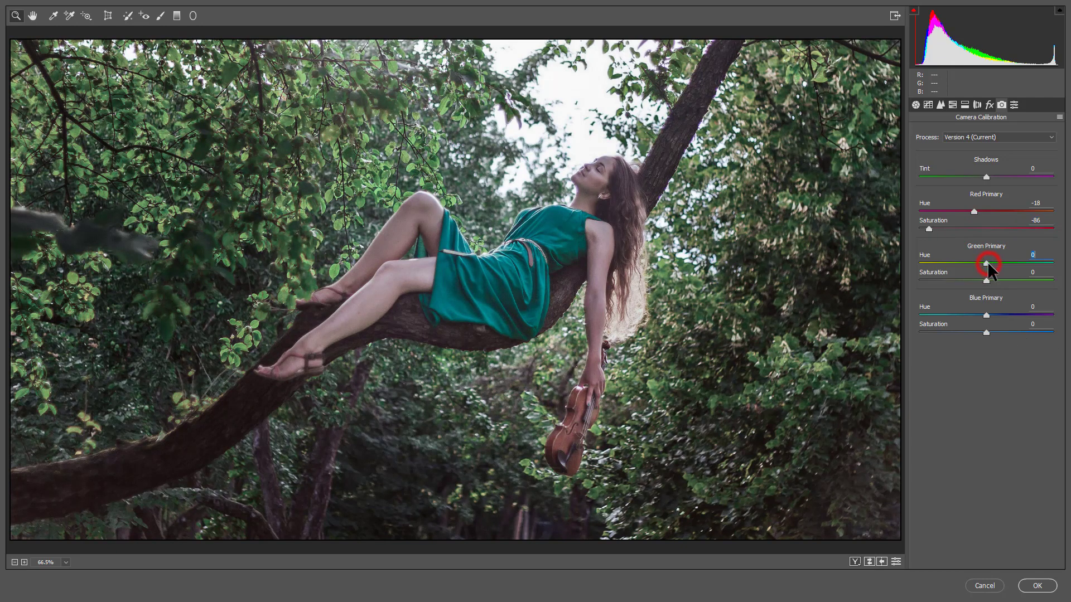
left_click_drag(988, 263, 996, 264)
mouse_move(988, 279)
left_mouse_down()
mouse_move(1036, 280)
mouse_move(1016, 281)
left_mouse_up()
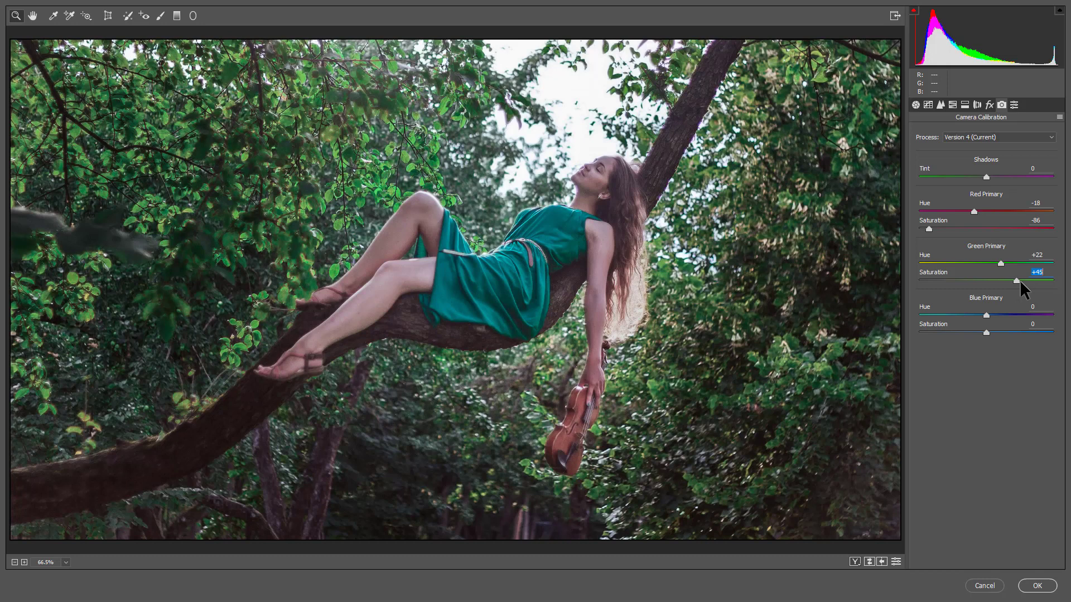
left_click_drag(1020, 280, 1023, 280)
- Set the Blue Primary hue to +14 and its saturation to -31
left_click_drag(987, 333, 949, 334)
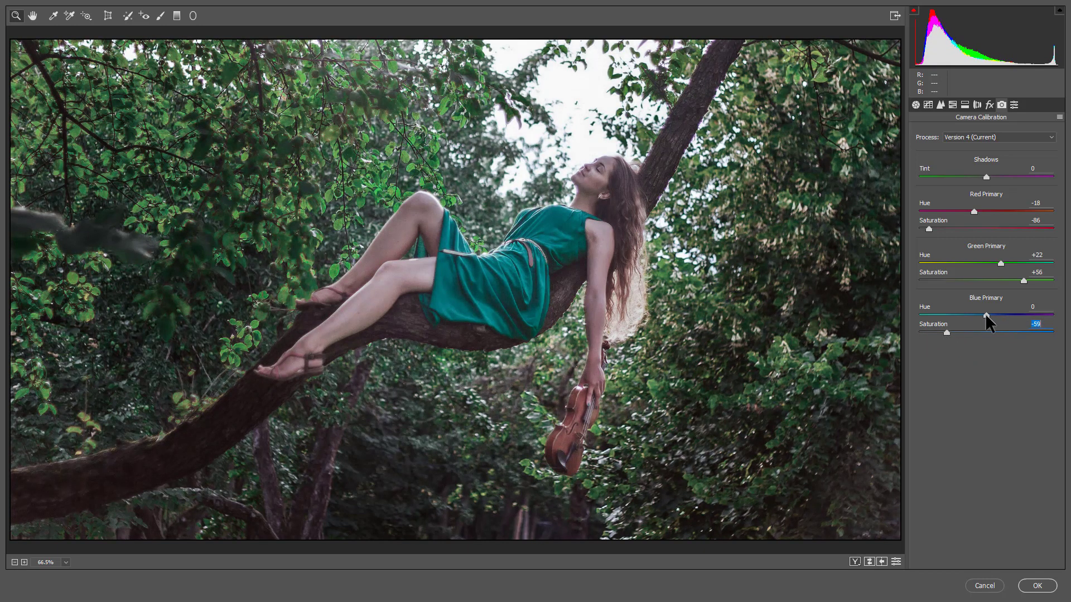
mouse_move(987, 315)
left_mouse_down()
mouse_move(1009, 314)
mouse_move(995, 317)
left_mouse_up()
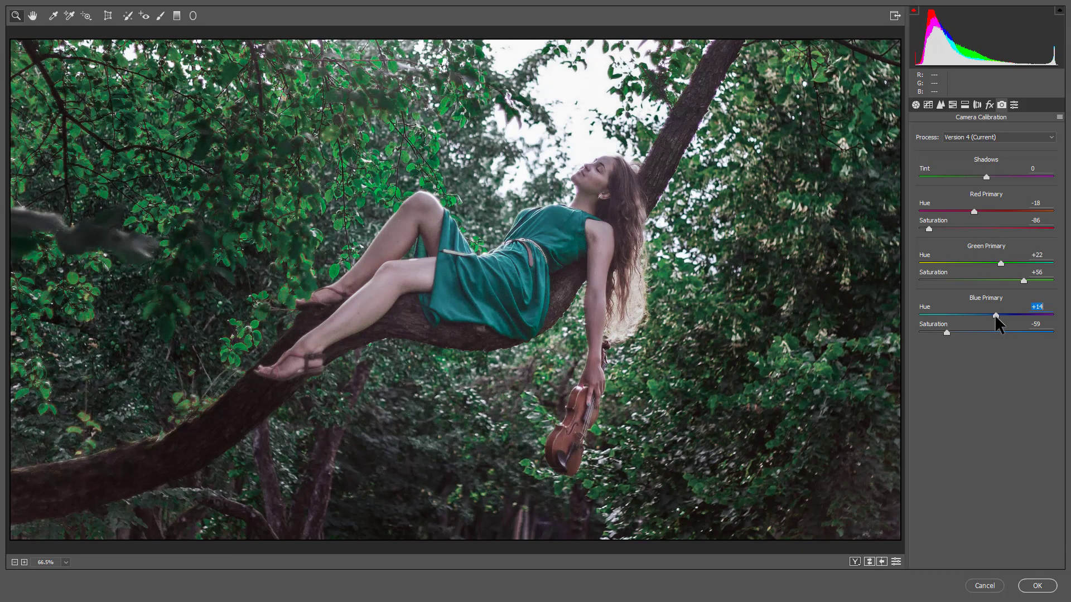
mouse_move(947, 333)
left_mouse_down()
mouse_move(965, 333)
mouse_move(942, 333)
mouse_move(954, 333)
left_mouse_up()
key("shift+Up")
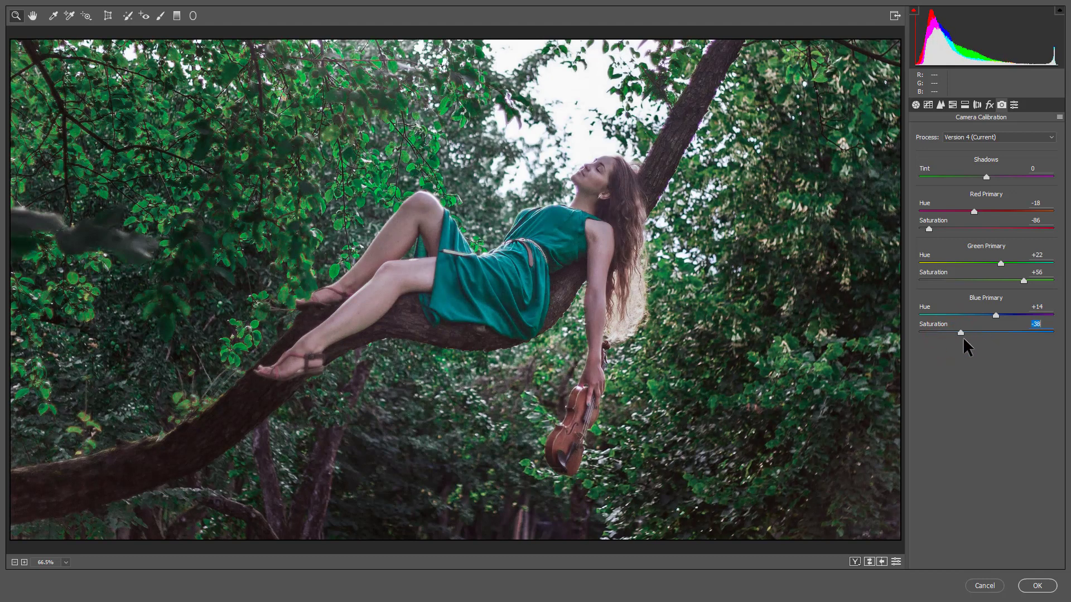
key("shift+Up")
key("shift+Up")
left_click_drag(966, 333, 972, 332)
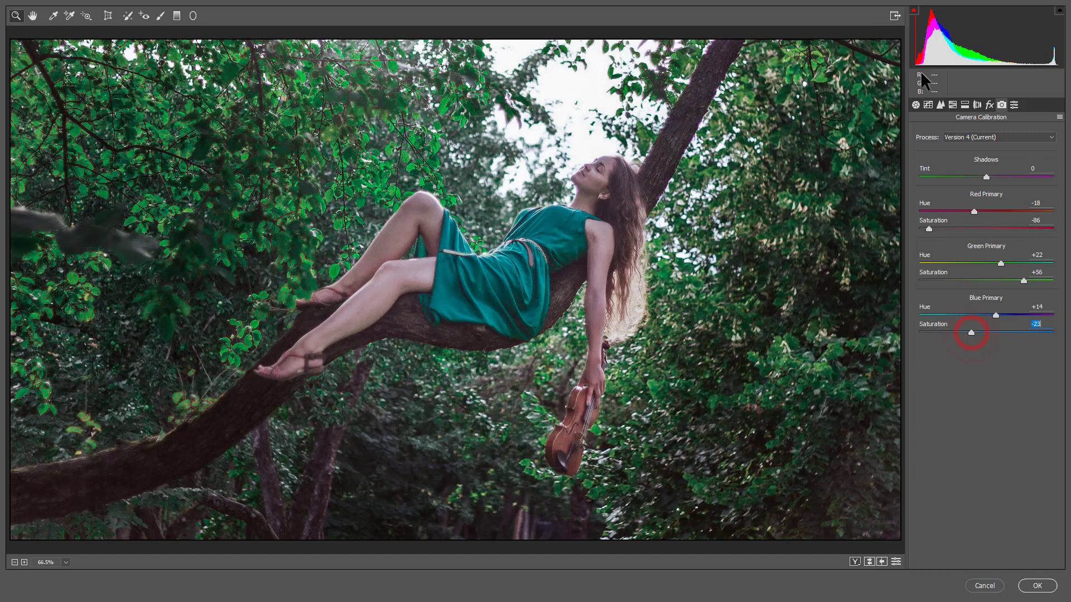
- Bend the RGB point curve into a gentle S, dipping shadows and lifting highlights from 186 to 202
left_click(928, 105)
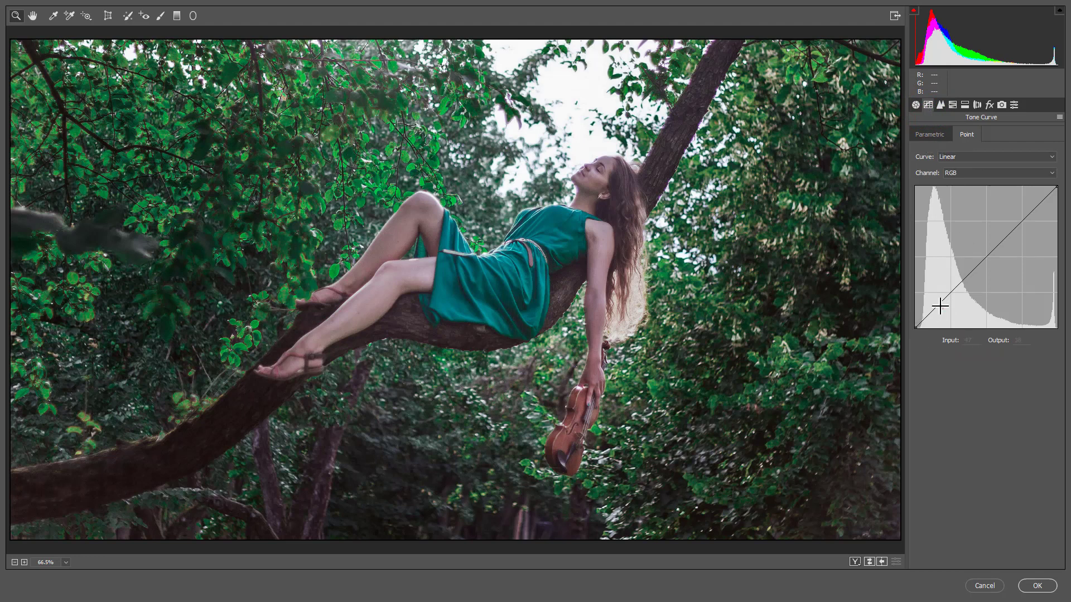
left_click_drag(941, 303, 953, 291)
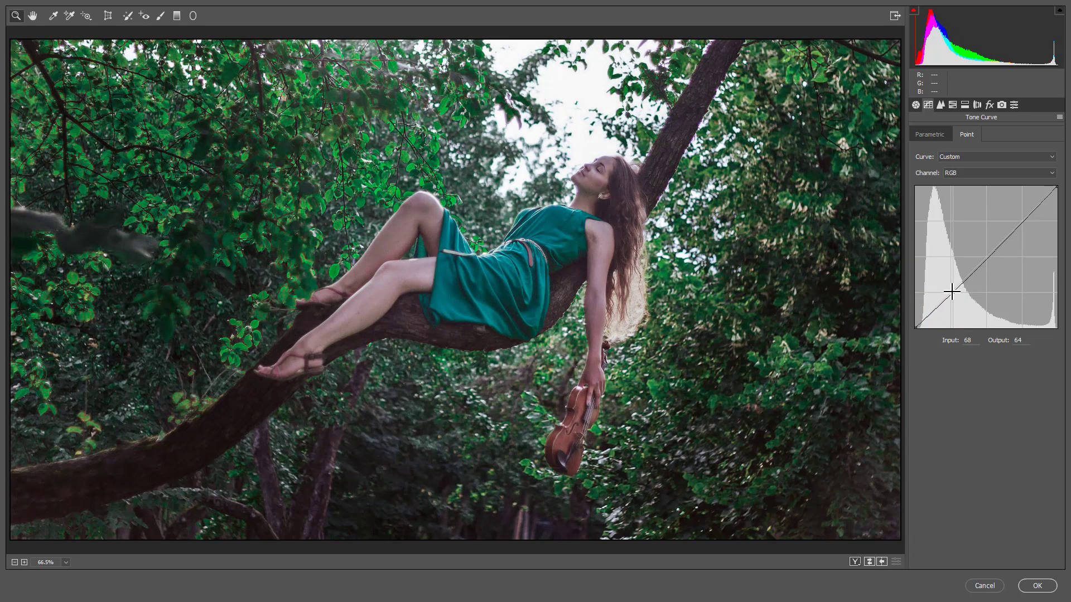
mouse_move(1007, 241)
left_mouse_down()
mouse_move(1014, 223)
mouse_move(1030, 224)
mouse_move(1018, 214)
left_mouse_up()
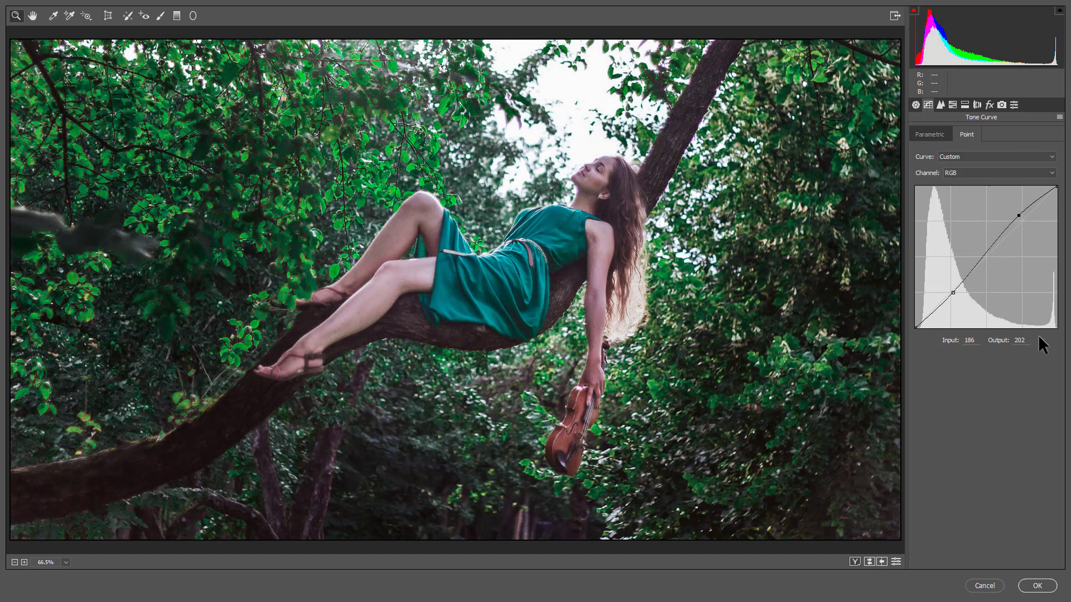
left_click(971, 173)
- Nudge the Green channel curve's darkest shadow point, then view before and after side by side
left_click(972, 200)
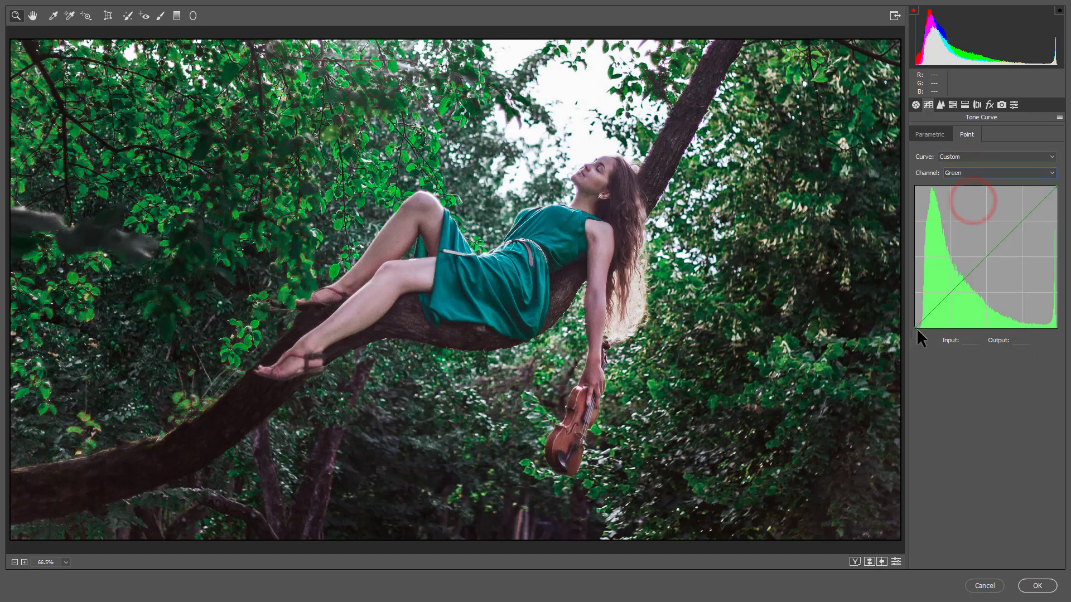
mouse_move(916, 327)
left_mouse_down()
mouse_move(930, 320)
mouse_move(920, 325)
left_mouse_up()
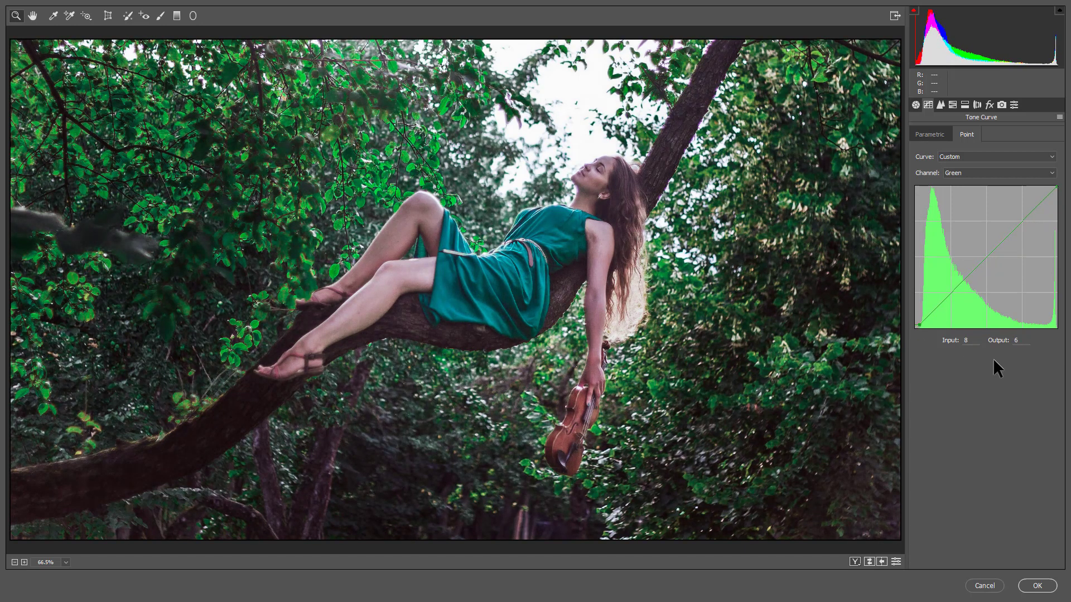
left_click(854, 562)
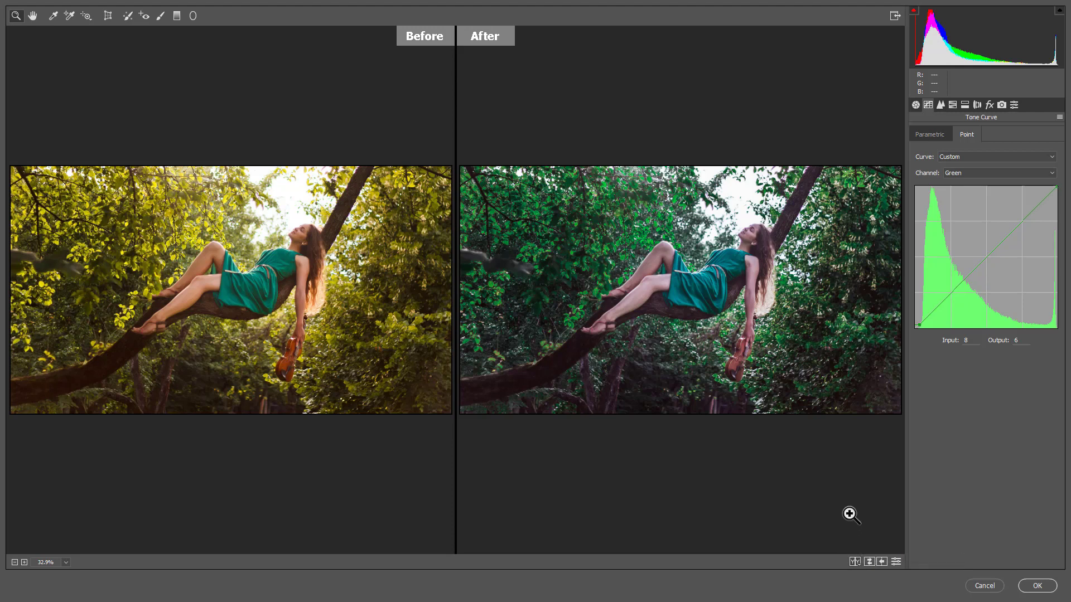
- Apply the Camera Raw grade to Background copy and toggle its visibility to compare
left_click(1037, 586)
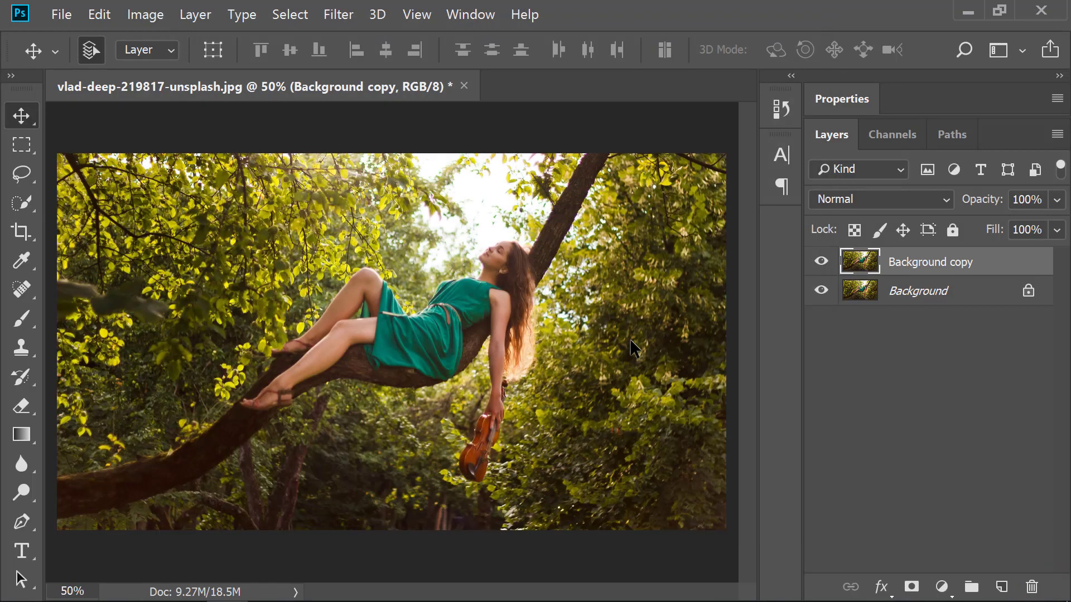
left_click(821, 262)
left_click(821, 262)
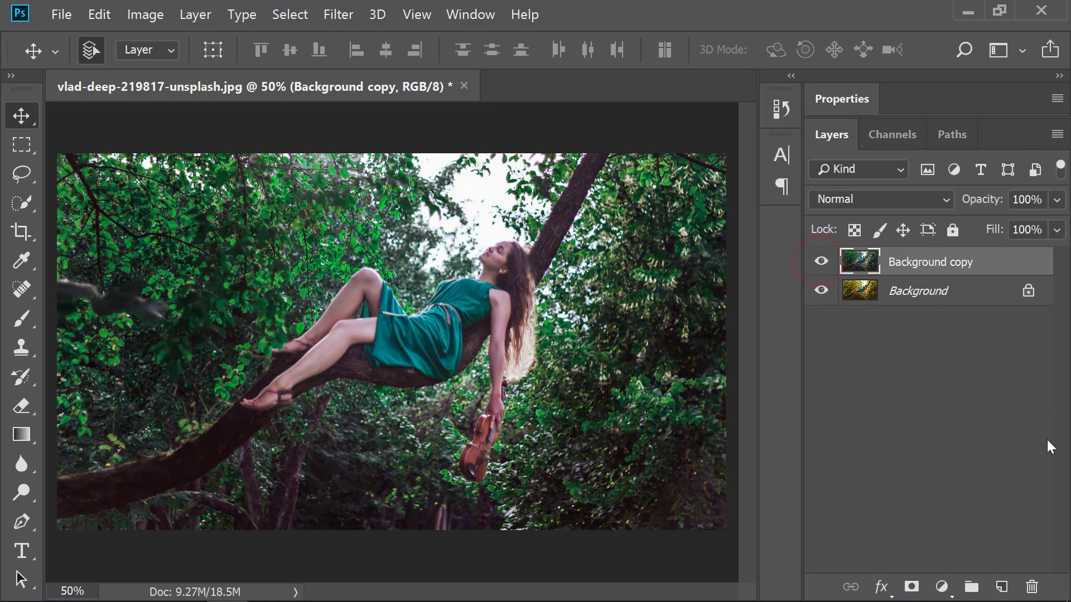
- Add a Violet, Orange Gradient Map layer blended Soft Light at 13% opacity
left_click(942, 586)
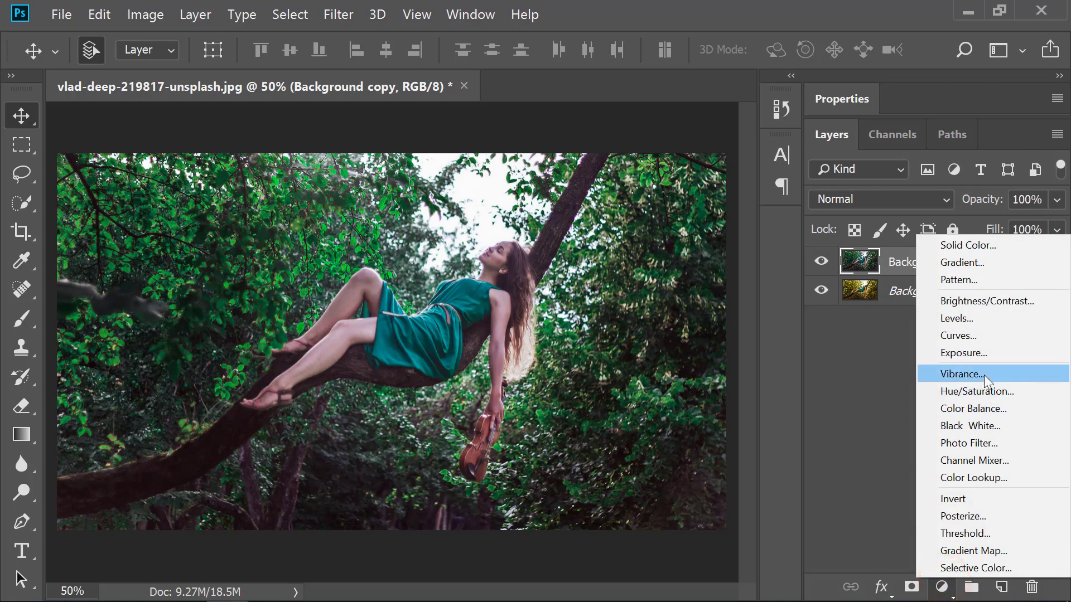
left_click(1013, 547)
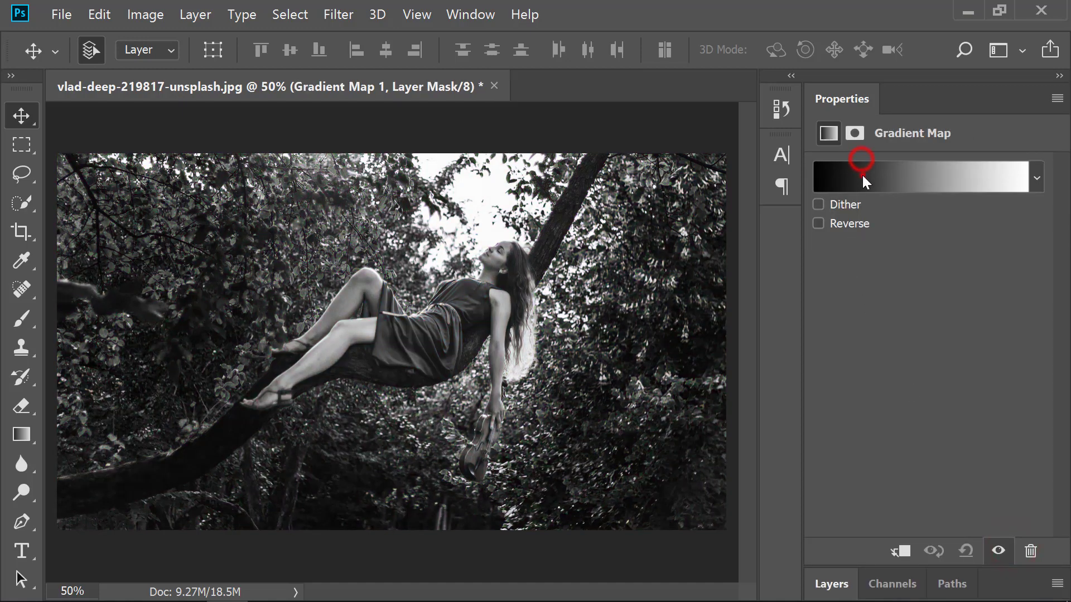
left_click(862, 173)
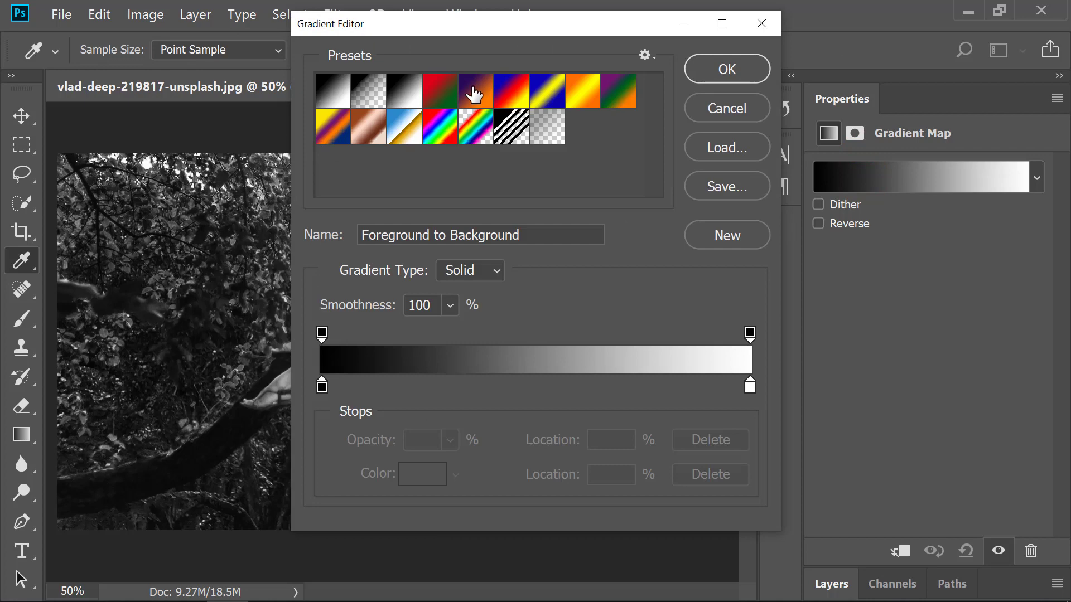
left_click(474, 95)
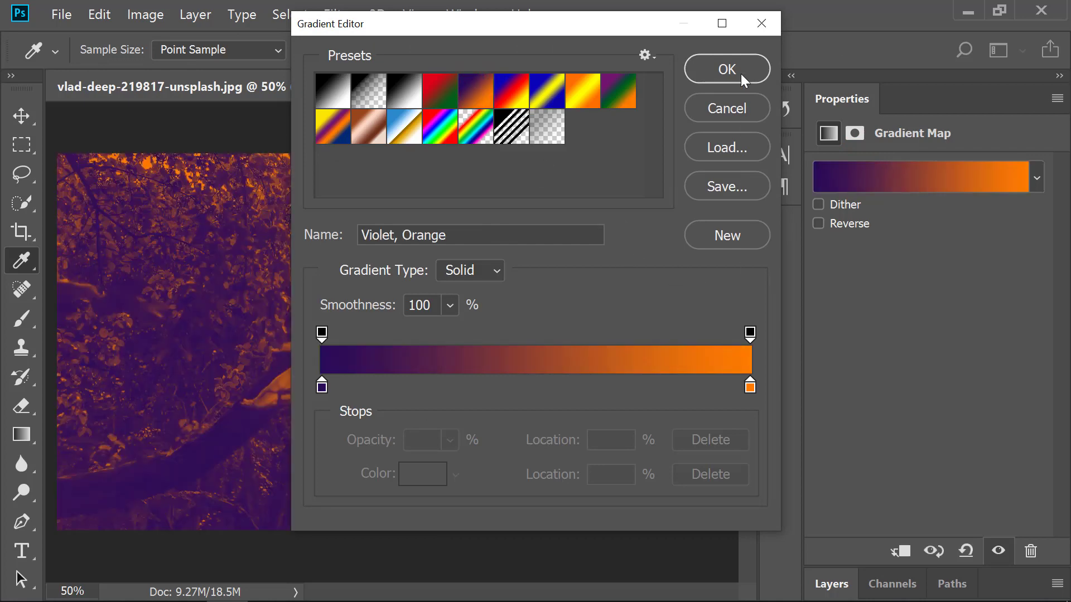
left_click(741, 74)
left_click(832, 583)
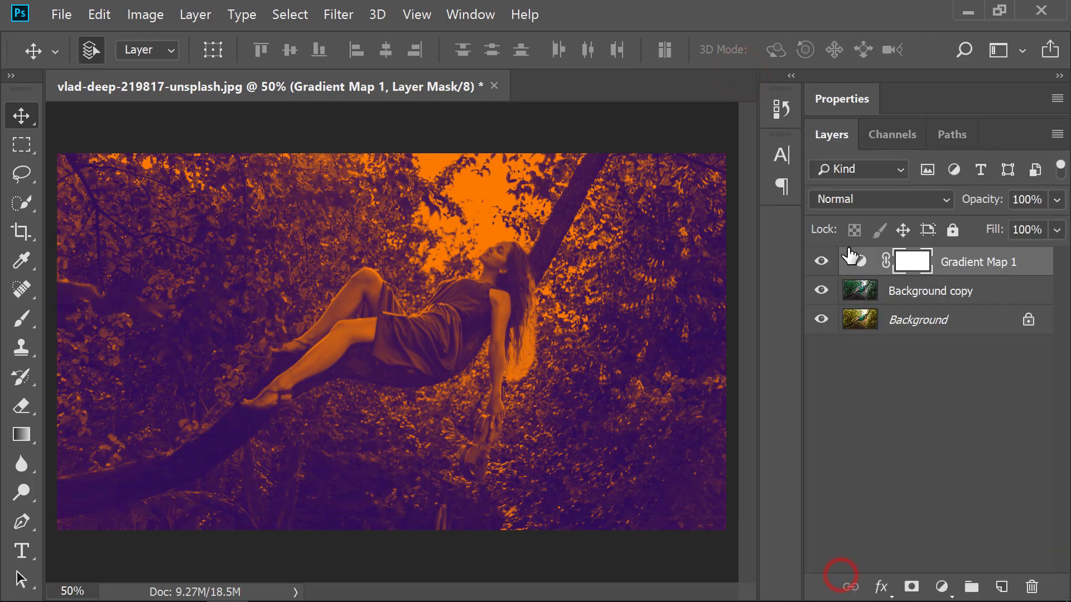
left_click(870, 205)
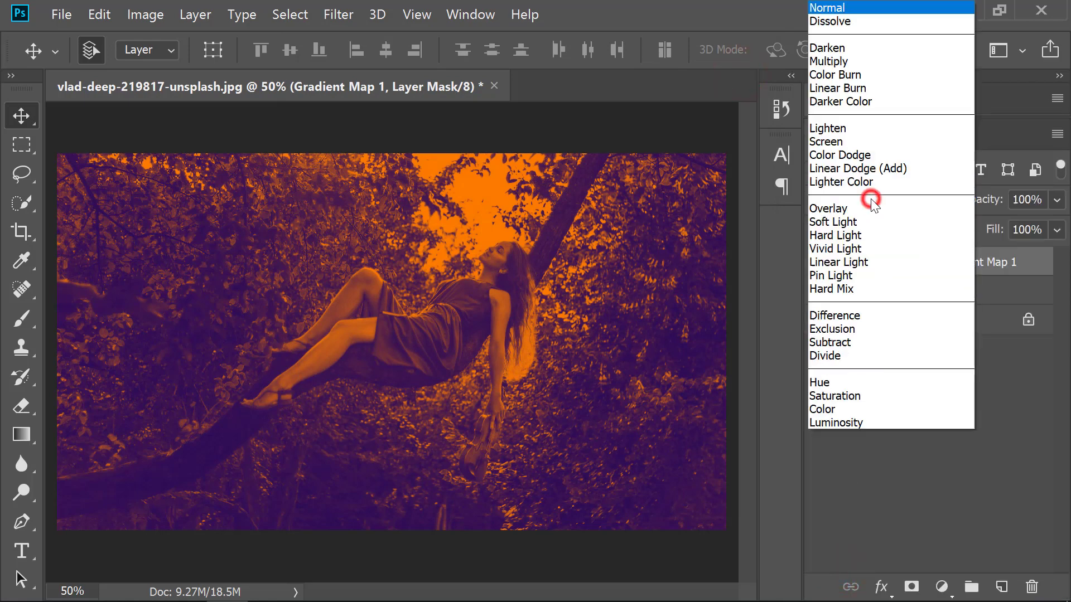
left_click(834, 222)
mouse_move(1057, 199)
left_mouse_down()
mouse_move(959, 229)
mouse_move(970, 226)
left_mouse_up()
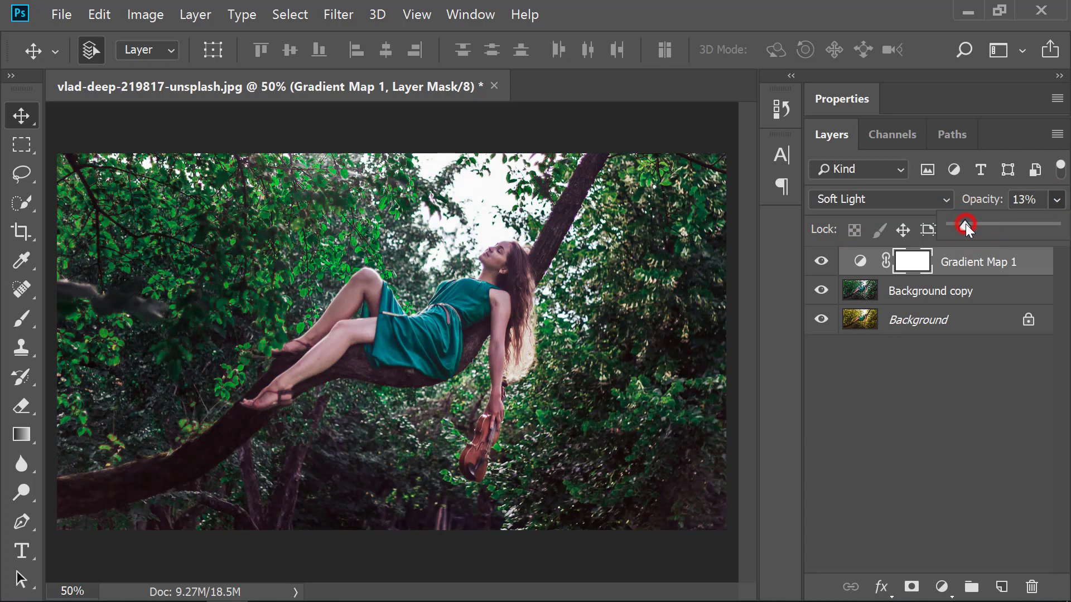
- Add a Brightness/Contrast layer with Brightness 22 and Contrast -2
left_click(944, 586)
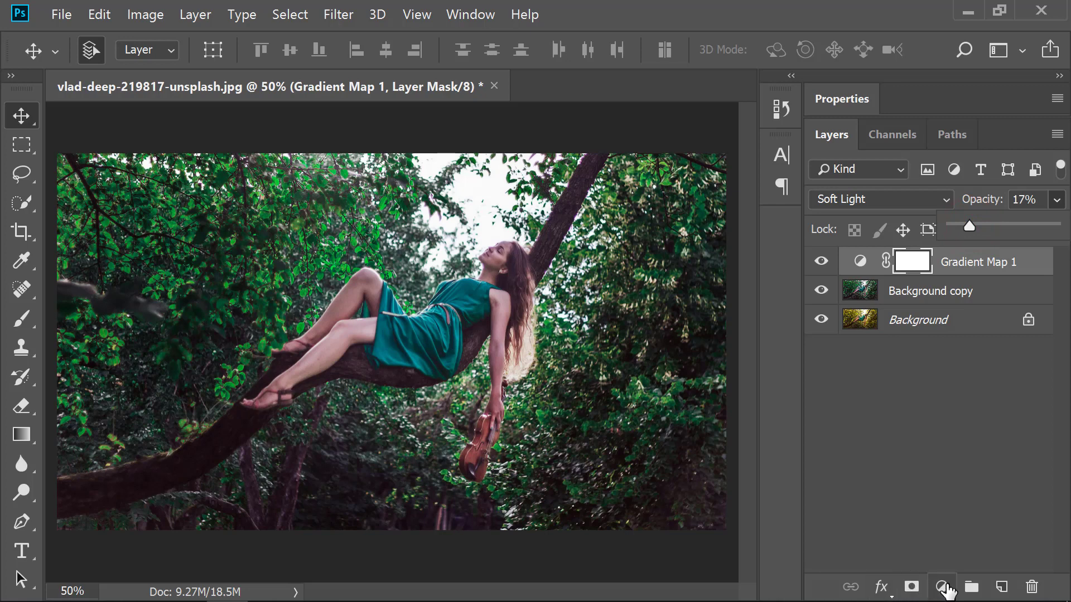
left_click(972, 306)
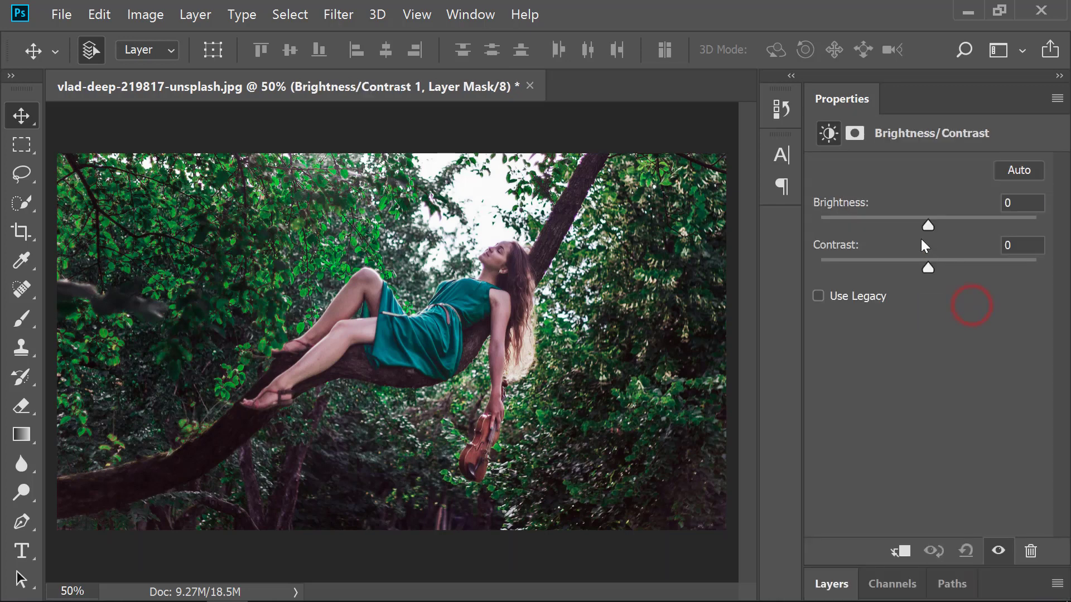
left_click_drag(928, 224, 944, 225)
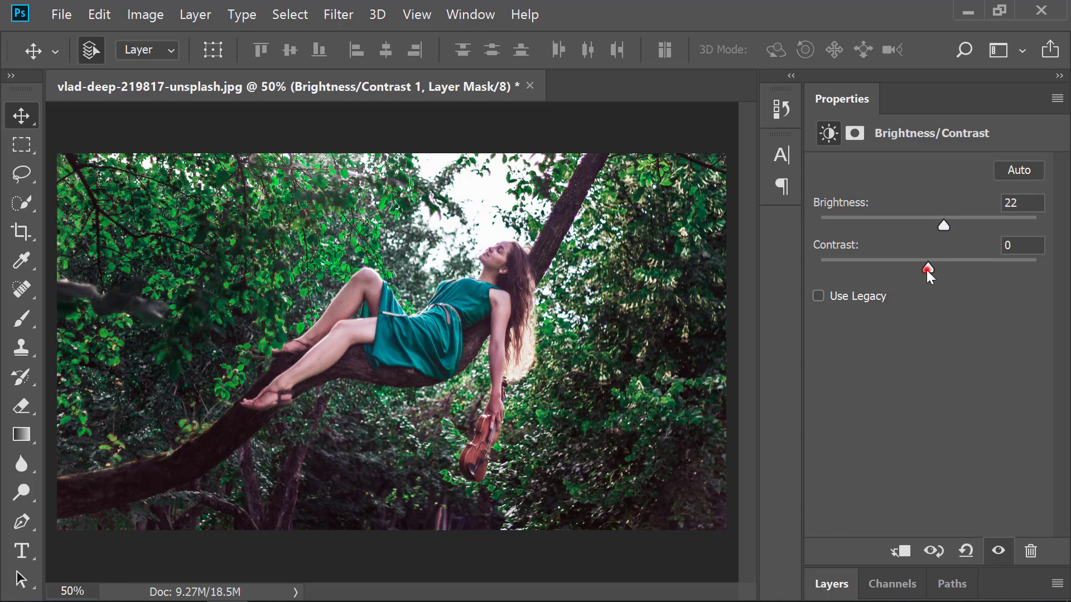
mouse_move(928, 269)
left_mouse_down()
mouse_move(908, 269)
mouse_move(927, 275)
left_mouse_up()
- Toggle Background copy's visibility several times to compare the grade with the original
left_click(850, 585)
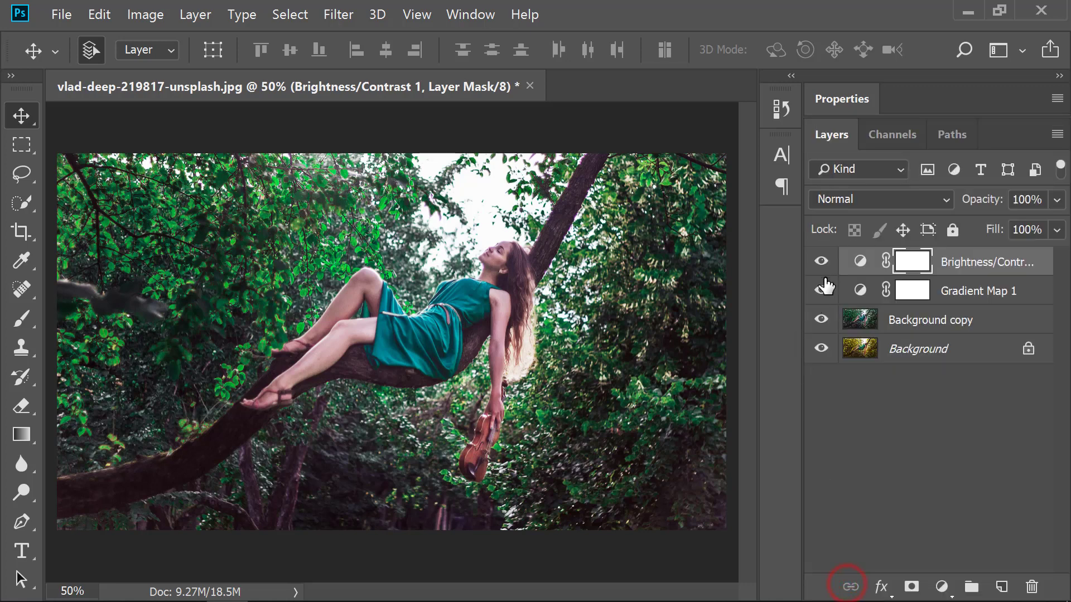
left_click(817, 320)
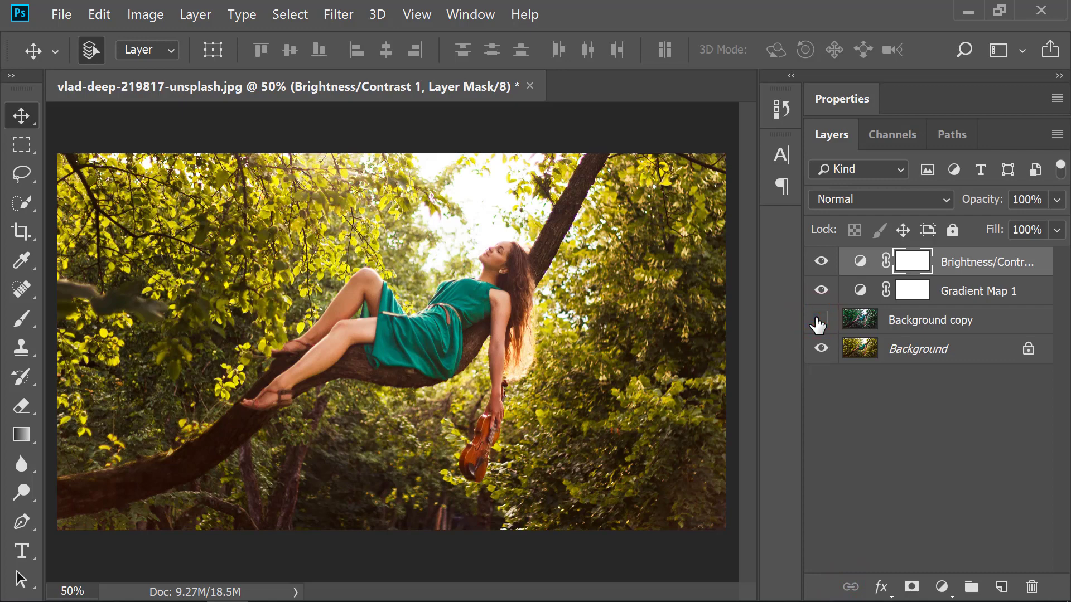
left_click(817, 321)
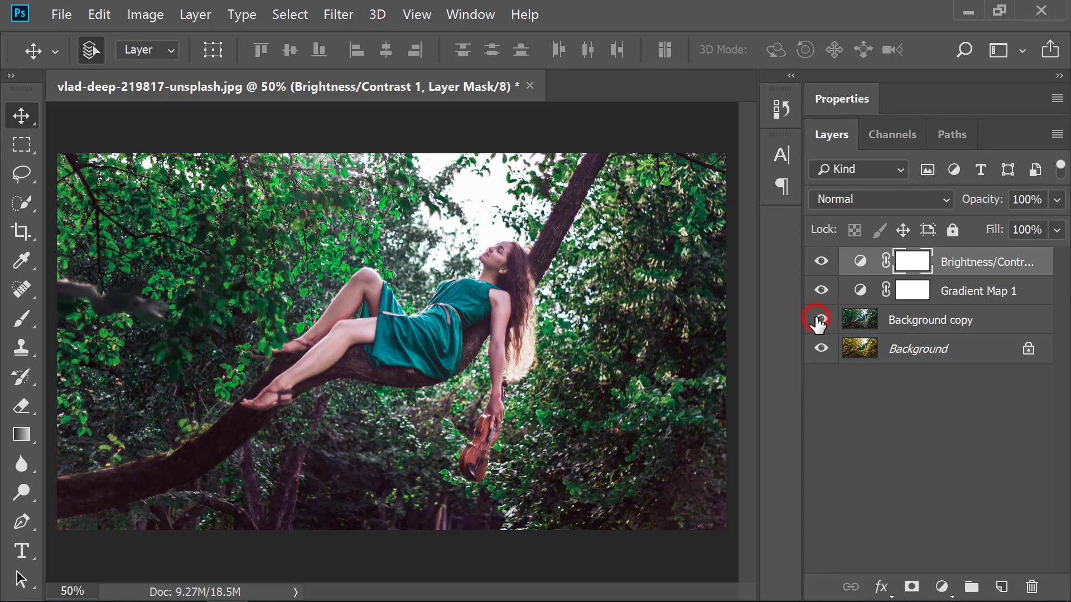
left_click(818, 321)
left_click(818, 321)
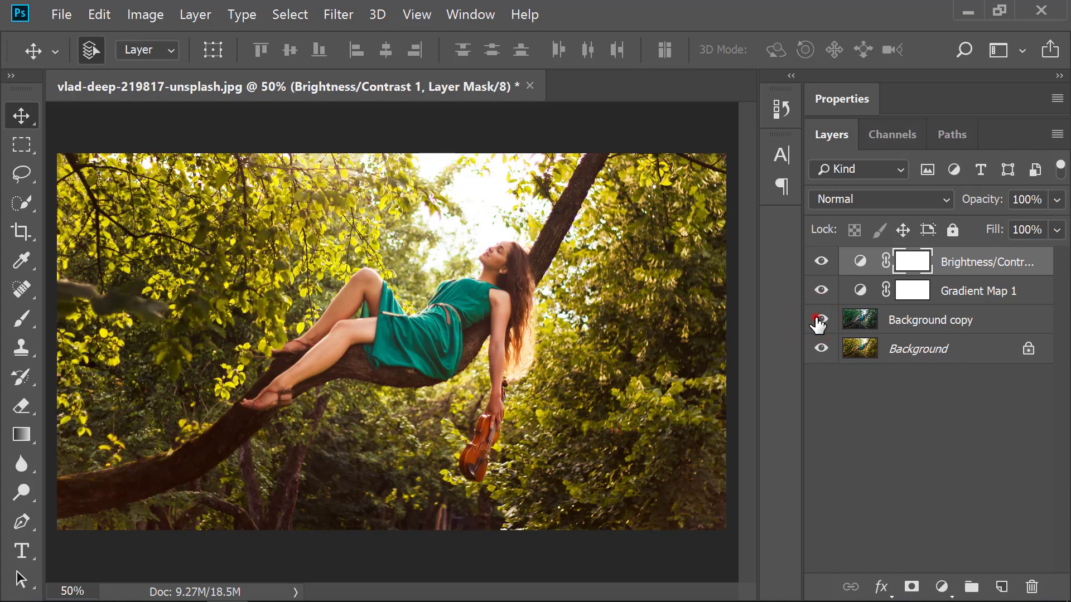
left_click(817, 320)
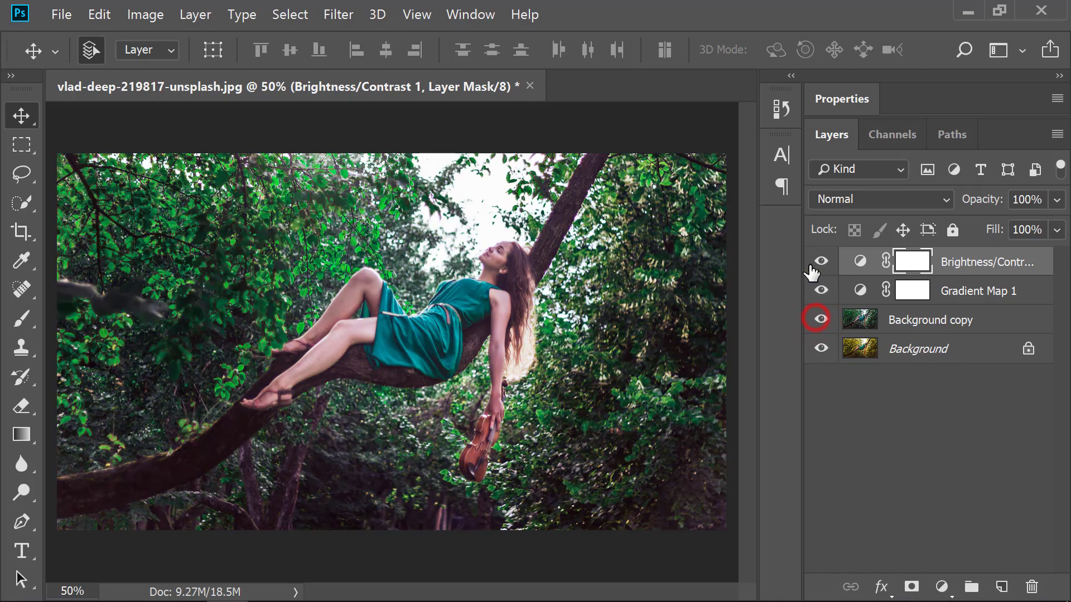
- Group the grading layers into Group 1 and stamp a merged Layer 1 on top
left_click(915, 320)
key("ctrl+g")
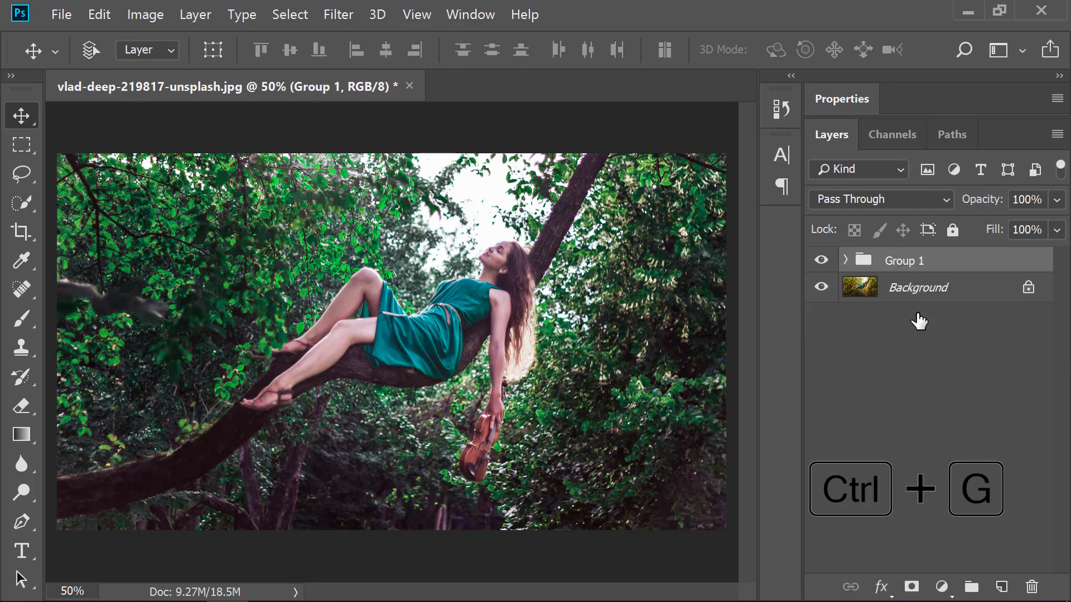
key("ctrl+shift+alt+e")
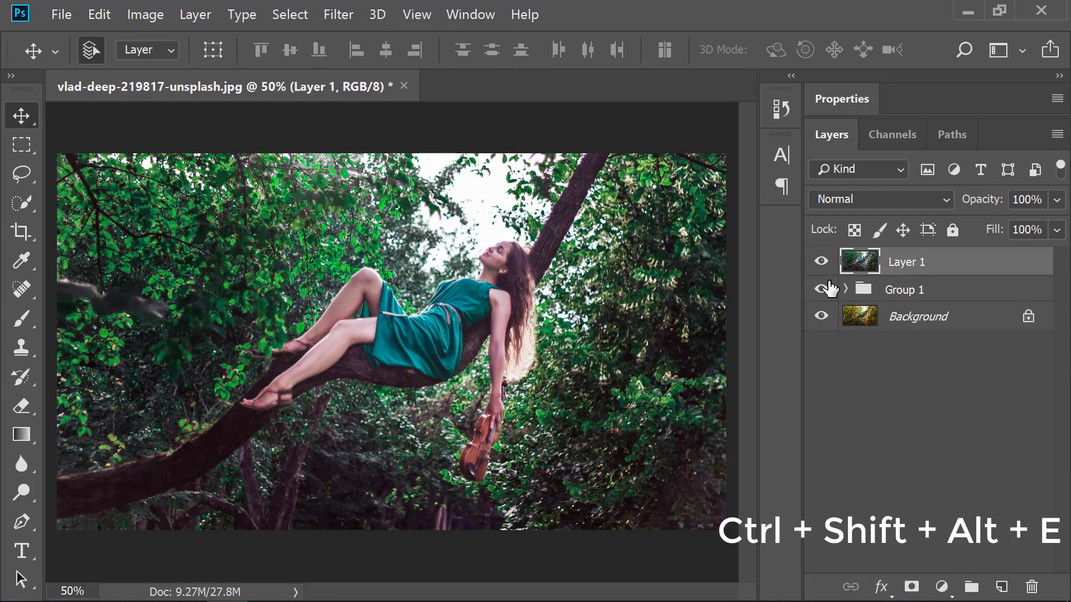
left_click(821, 288)
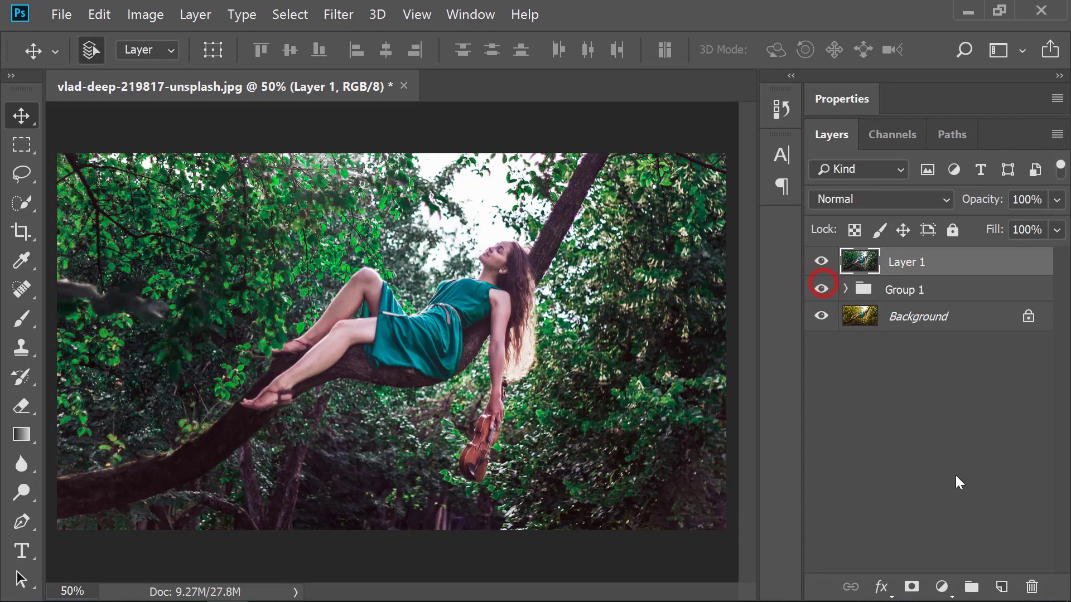
left_click(942, 587)
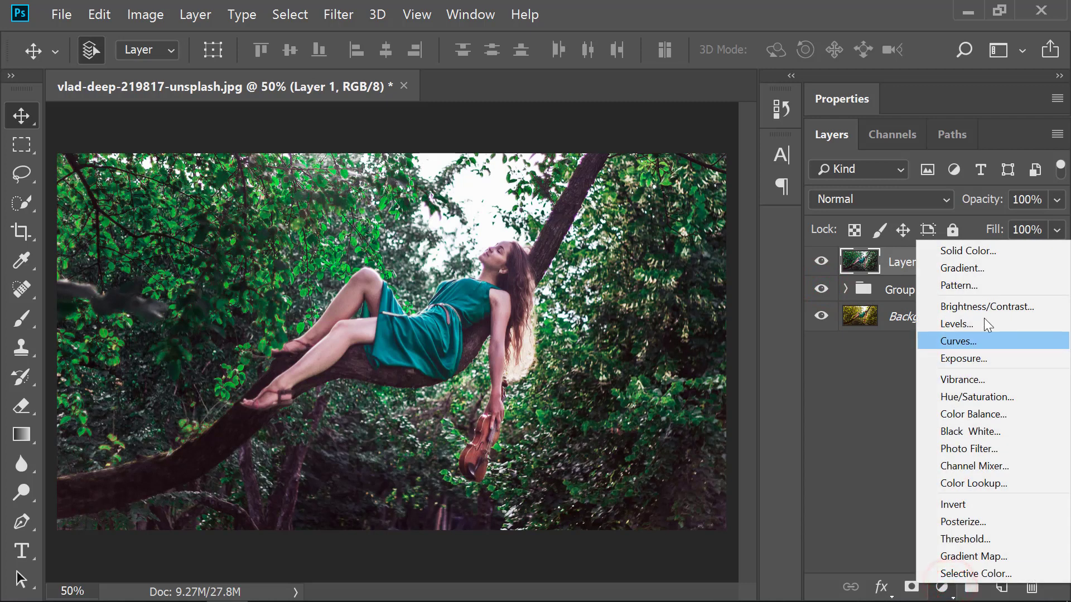
- Add a Solid Color fill layer in dark teal (#0a5657)
left_click(997, 253)
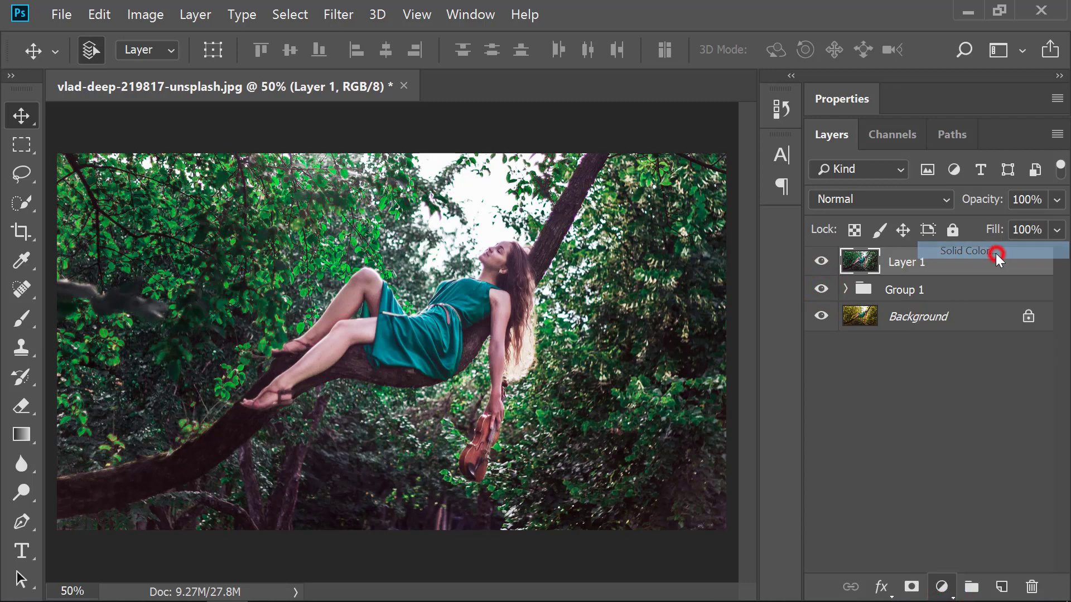
mouse_move(557, 299)
left_mouse_down()
mouse_move(560, 225)
mouse_move(560, 251)
left_mouse_up()
left_click(498, 283)
left_click_drag(498, 283, 518, 297)
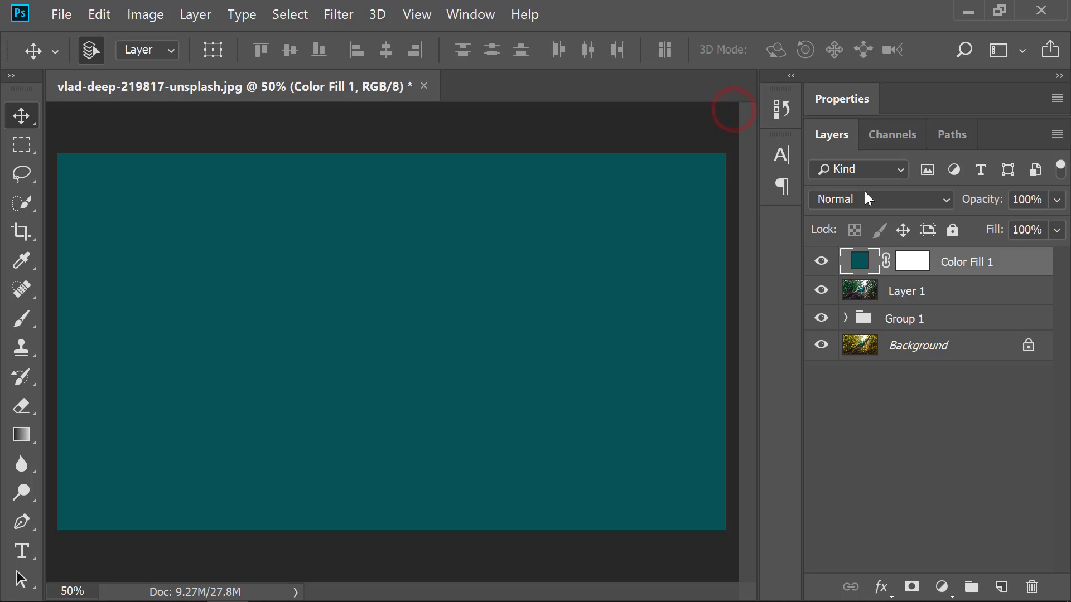
- Blend the teal fill layer in Exclusion mode at 28% opacity
left_click(865, 199)
left_click(856, 330)
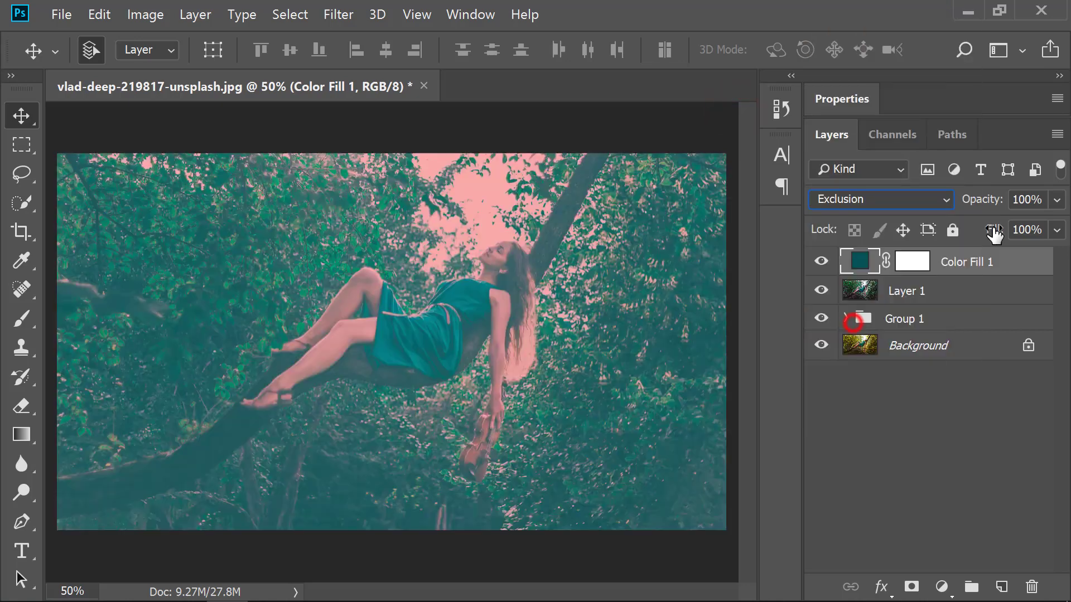
left_click(1057, 200)
mouse_move(978, 223)
left_mouse_down()
mouse_move(993, 221)
mouse_move(973, 229)
left_mouse_up()
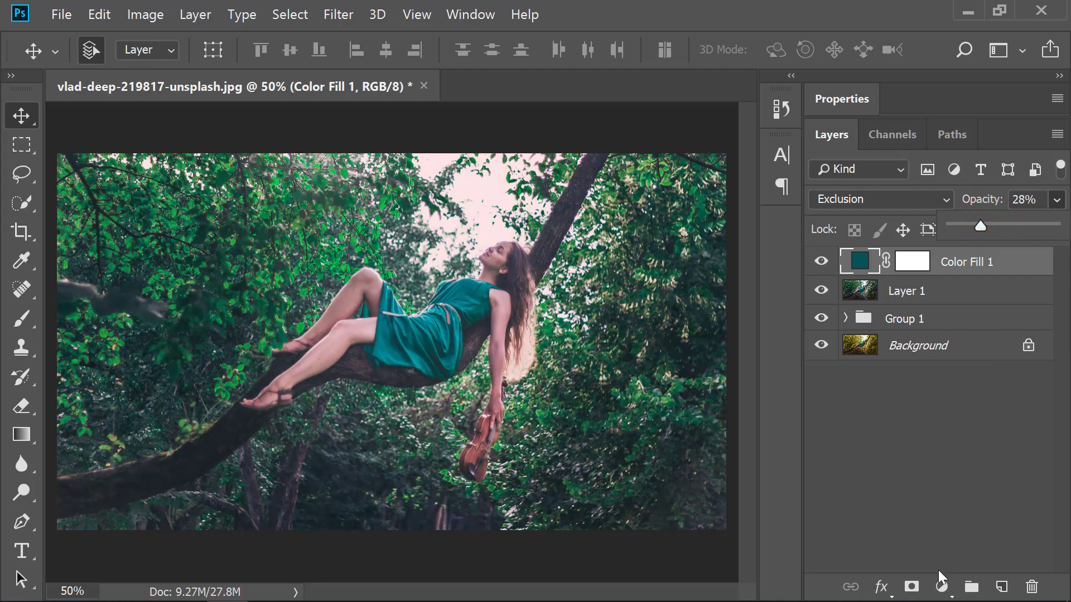
left_click(942, 587)
- Add a Levels layer above the teal fill, testing the midtone slider and resetting it to 1.00
left_click(961, 328)
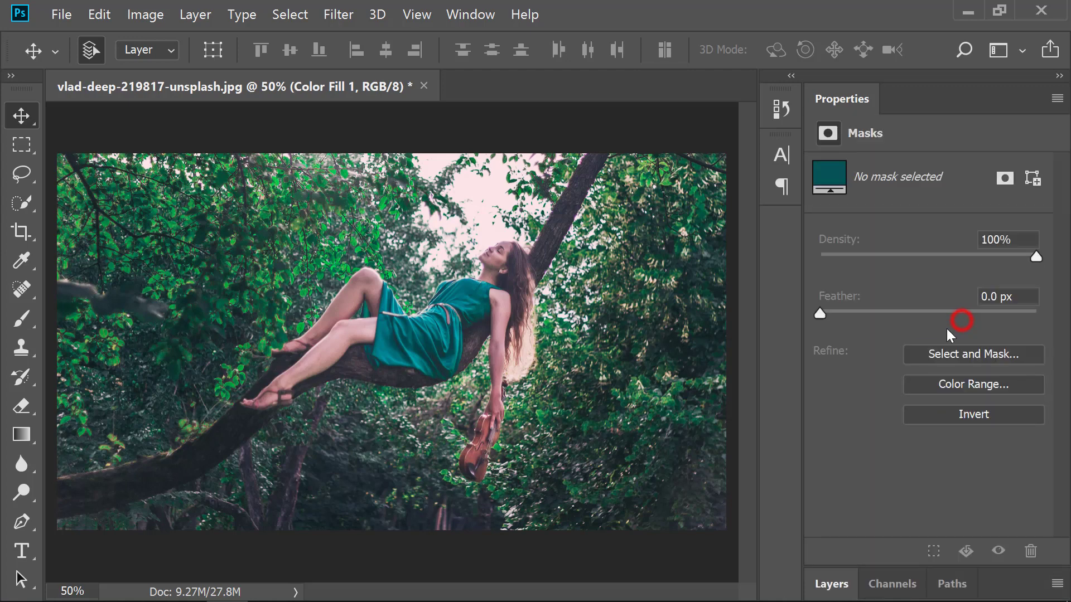
left_click_drag(939, 326, 945, 322)
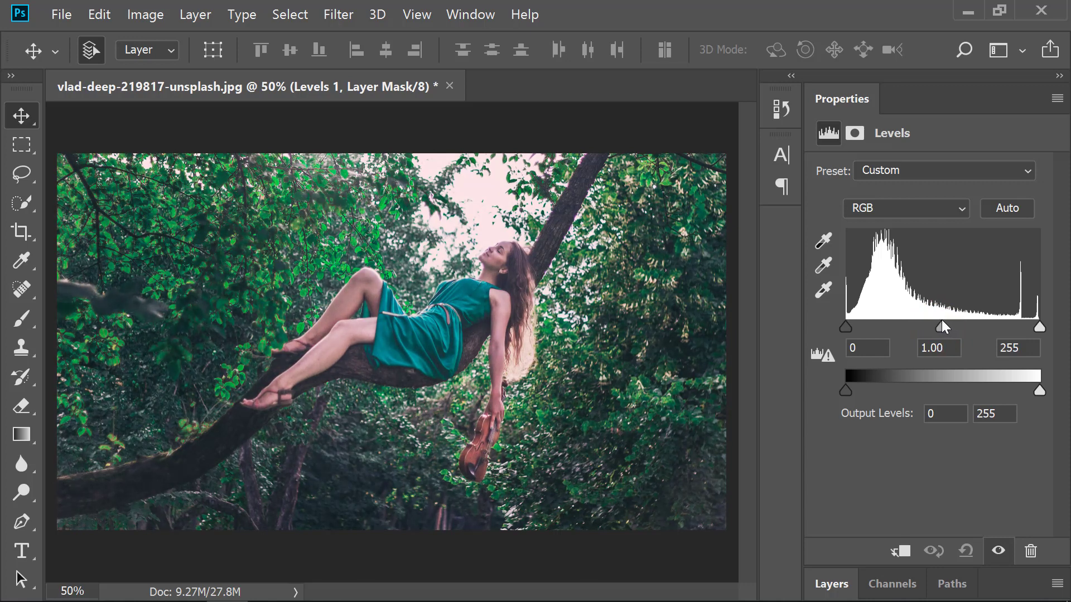
left_click_drag(940, 319, 943, 319)
left_click(843, 583)
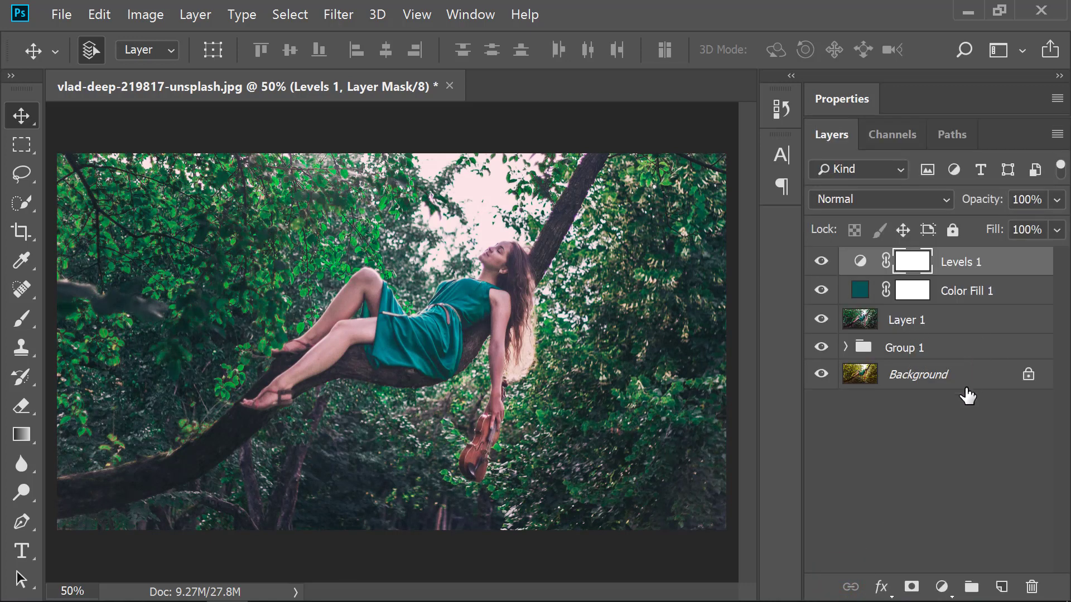
- Group Layer 1, Color Fill 1 and Levels 1 into Group 2 and stamp a merged Layer 2
left_click(941, 324)
key("ctrl+g")
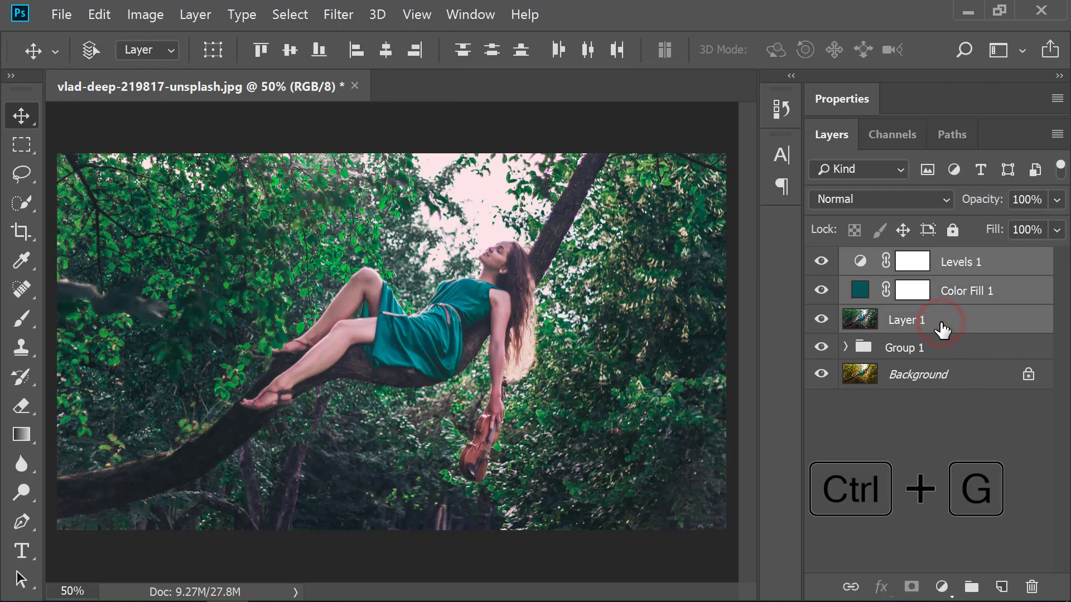
key("ctrl")
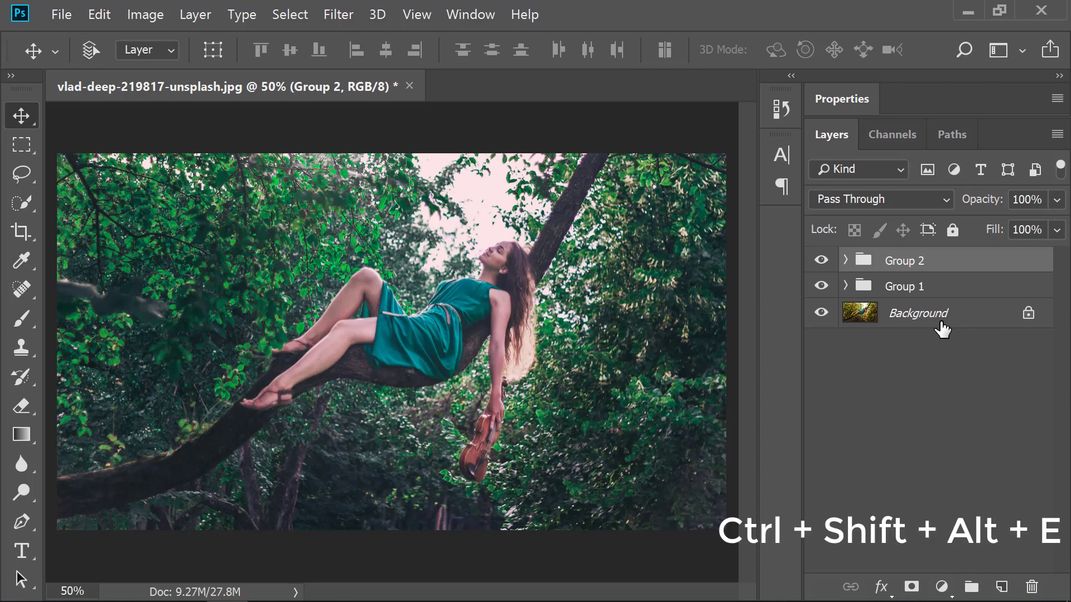
key("ctrl+shift+alt+e")
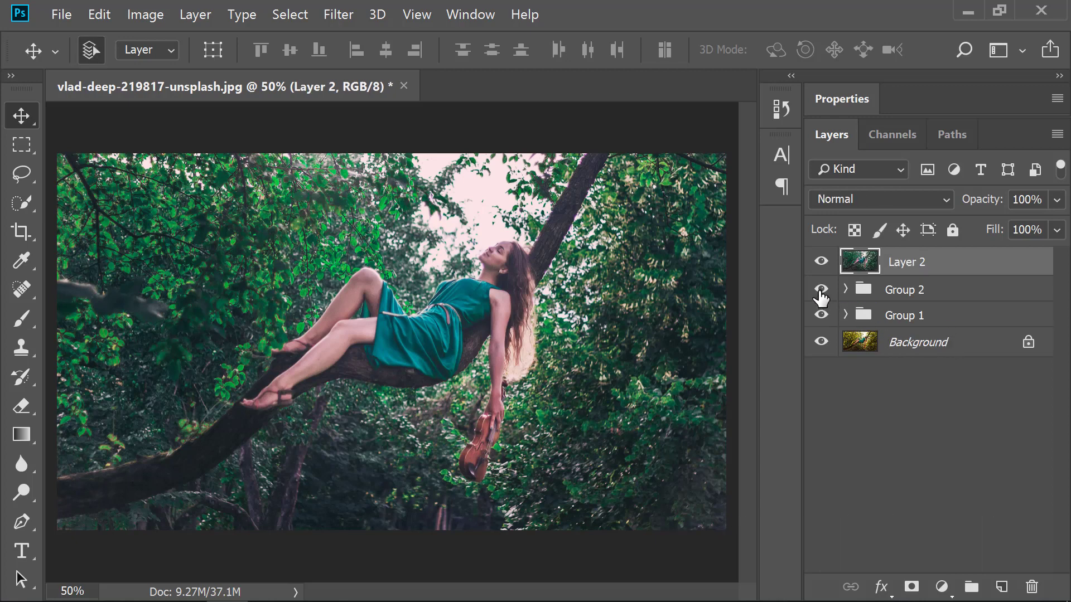
- Hide Group 1 and Group 2, then toggle Layer 2 to compare the final grade with the original
left_click_drag(820, 289, 820, 314)
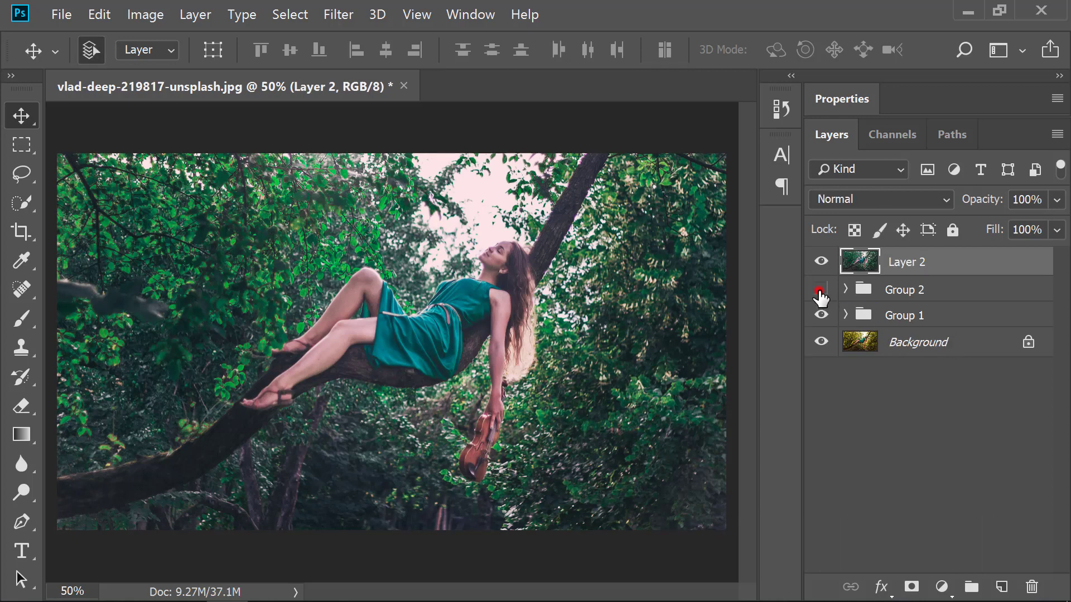
left_click(822, 260)
left_click(822, 261)
left_click(822, 261)
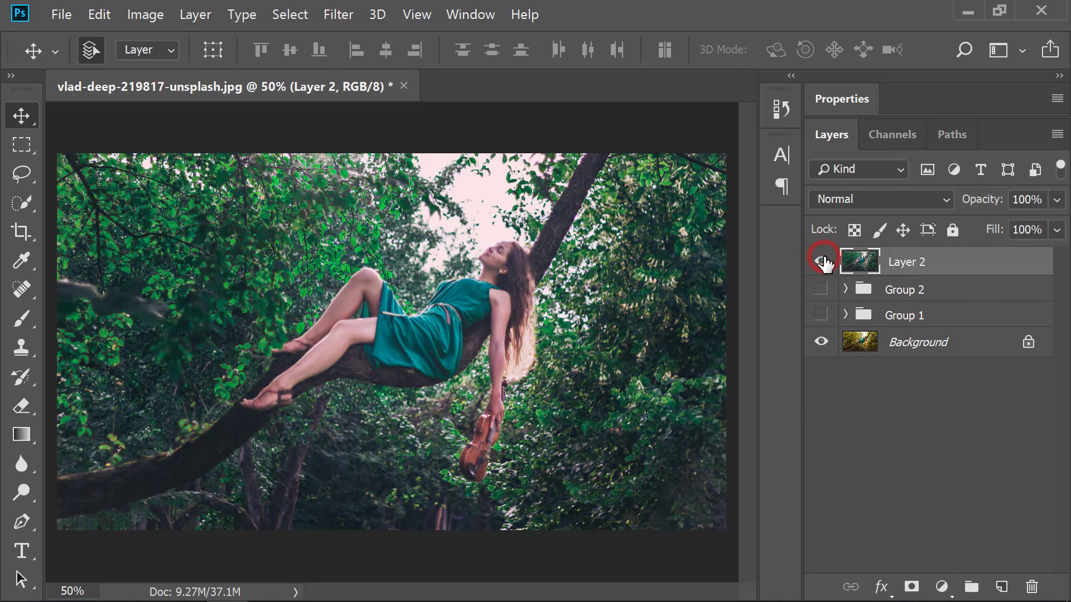